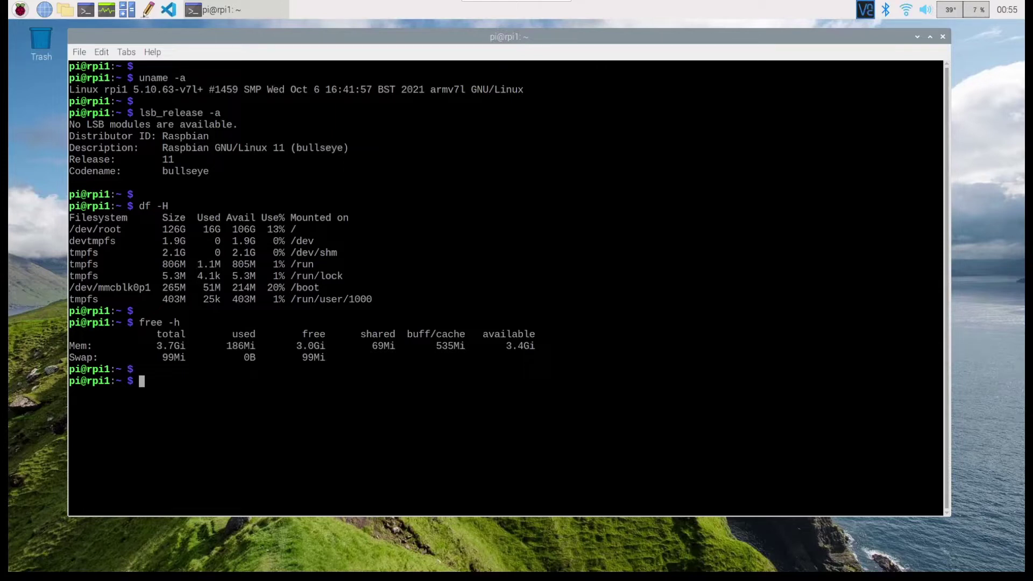
- Run ~/bin/cvTimex and see it fail with 'Error opening Camera 1' on /dev/video0
{"action": "type", "text": "~/bin/"}
{"action": "type", "text": "cvTi"}
{"action": "key", "text": "Tab"}
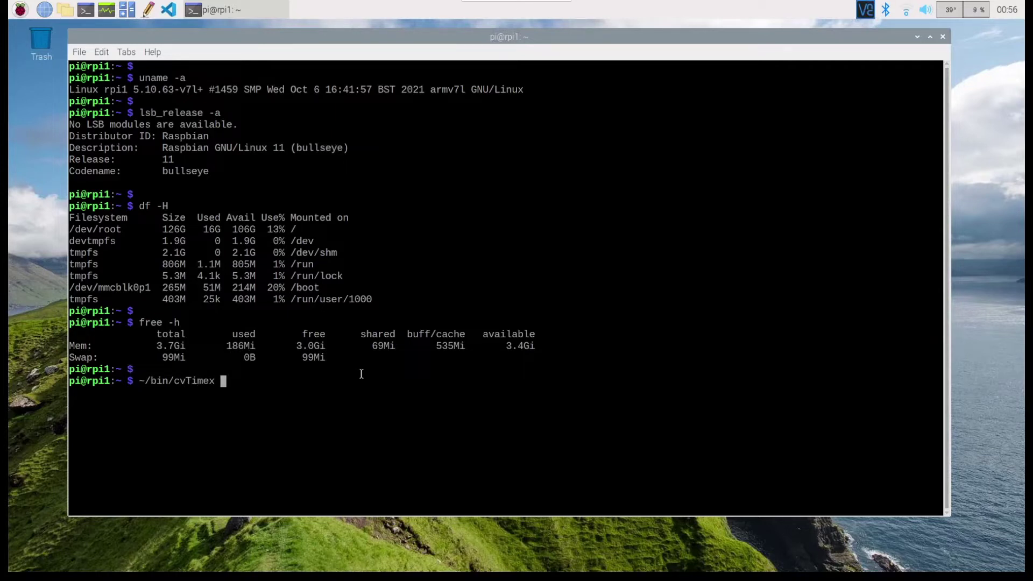
{"action": "key", "text": "Return"}
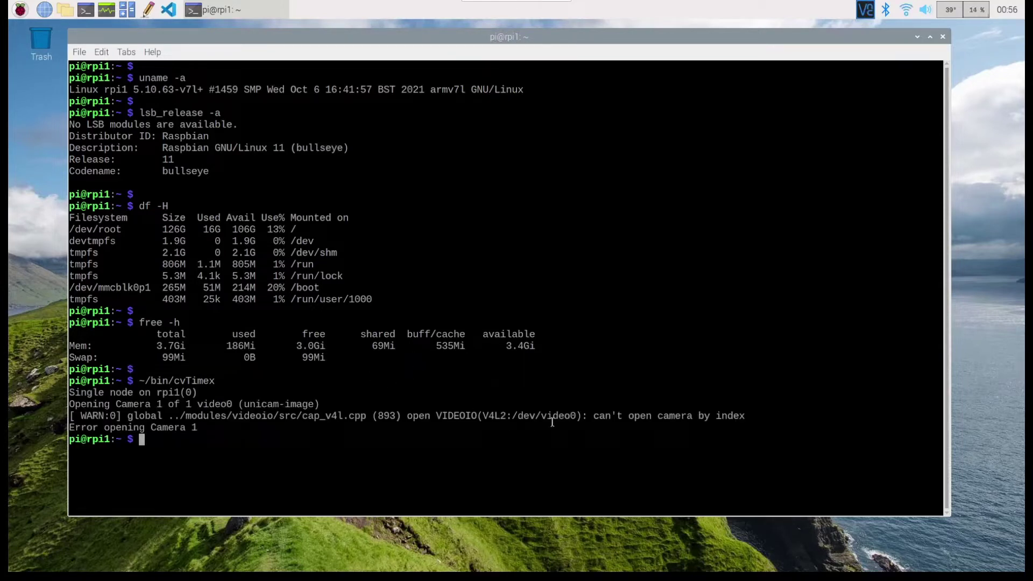
{"action": "left_click_drag", "start_coordinate": [576, 417], "coordinate": [511, 417]}
{"action": "left_click", "coordinate": [500, 428]}
- List /dev/video* nodes (video0 through video18) and mark the unicam-image camera entry
{"action": "type", "text": "ls /dev/video*"}
{"action": "key", "text": "Return"}
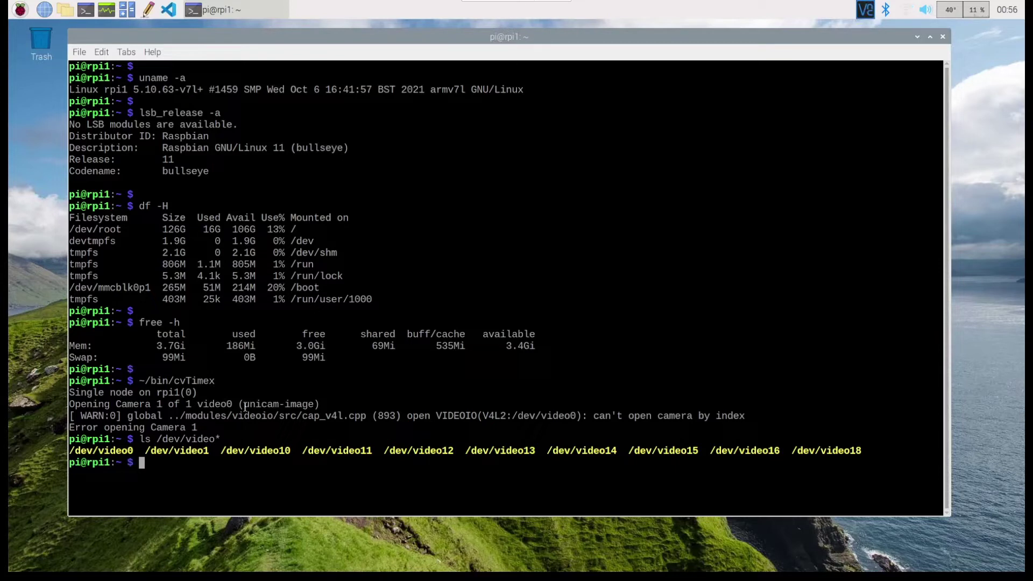
{"action": "left_click_drag", "start_coordinate": [243, 407], "coordinate": [313, 407]}
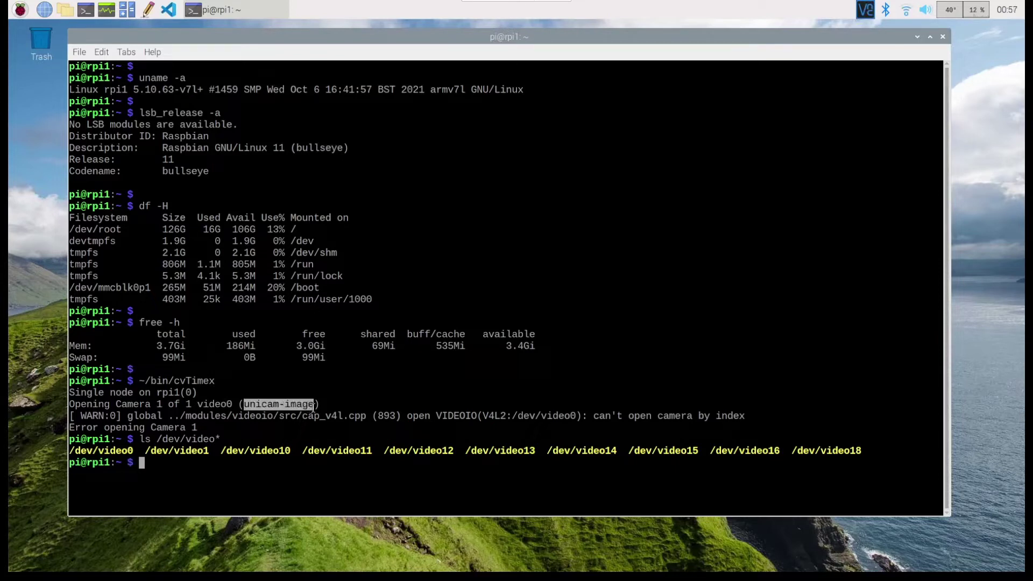
{"action": "left_click", "coordinate": [382, 426]}
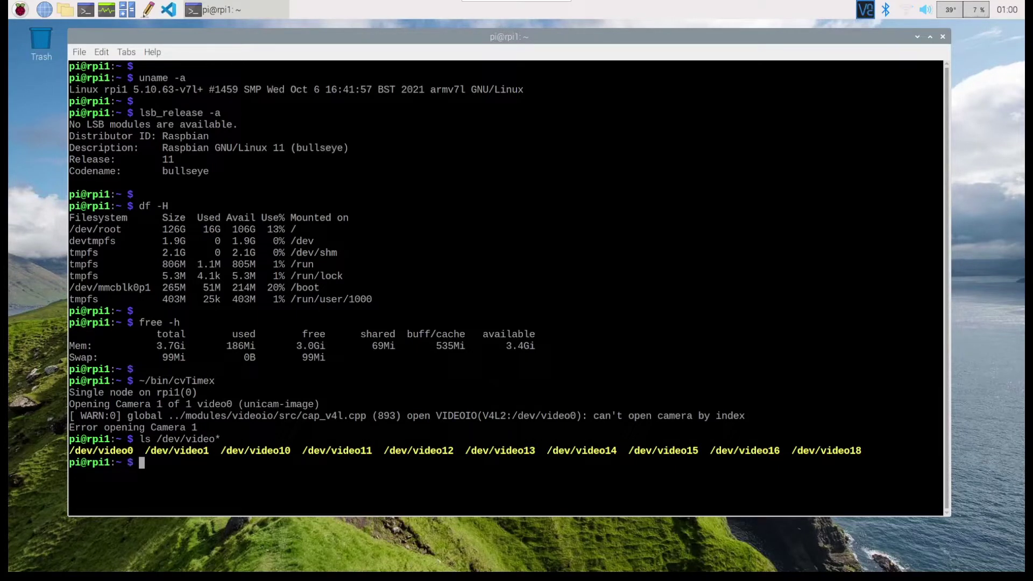
- Test the imx477 with libcamera-hello, then libcamera-hello -t 0 for an endless preview, and close it
{"action": "type", "text": "libcamera-hello"}
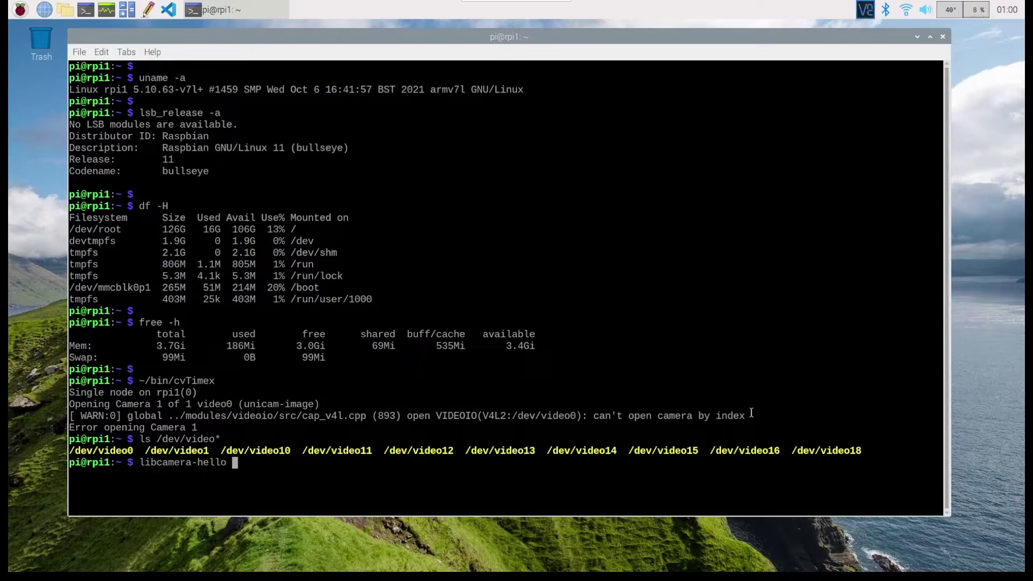
{"action": "key", "text": "Return"}
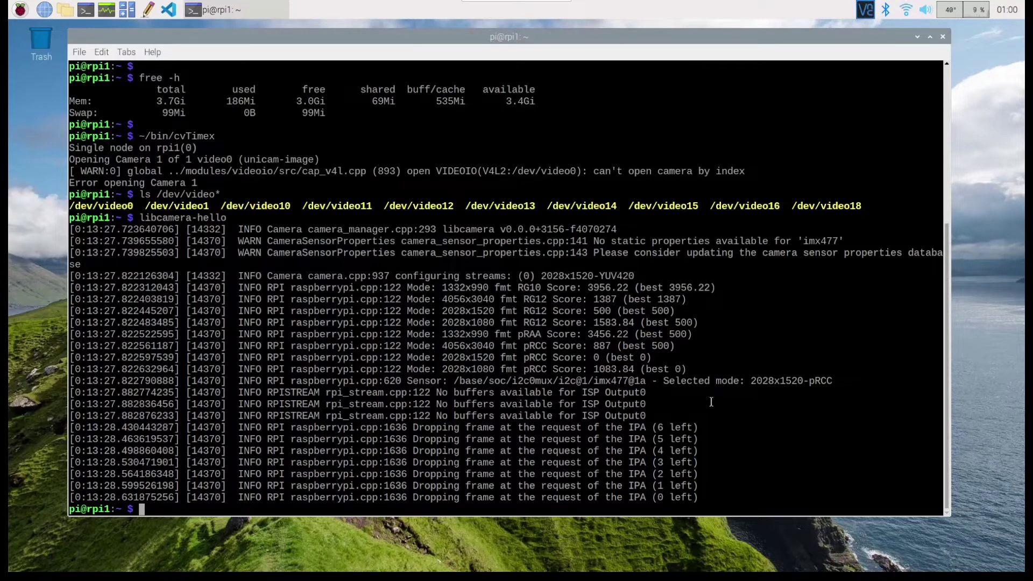
{"action": "key", "text": "Up"}
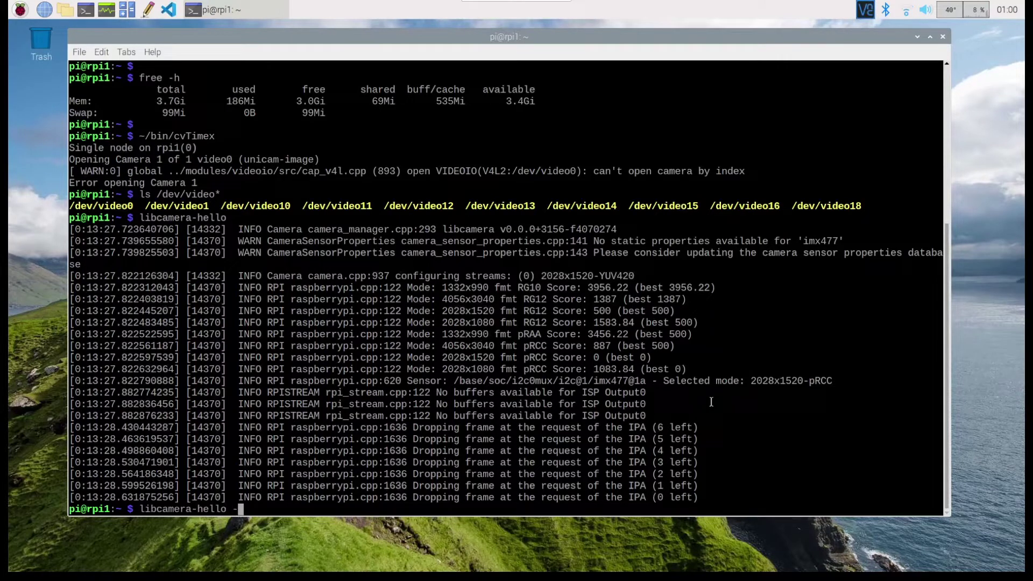
{"action": "type", "text": "t 0"}
{"action": "key", "text": "Return"}
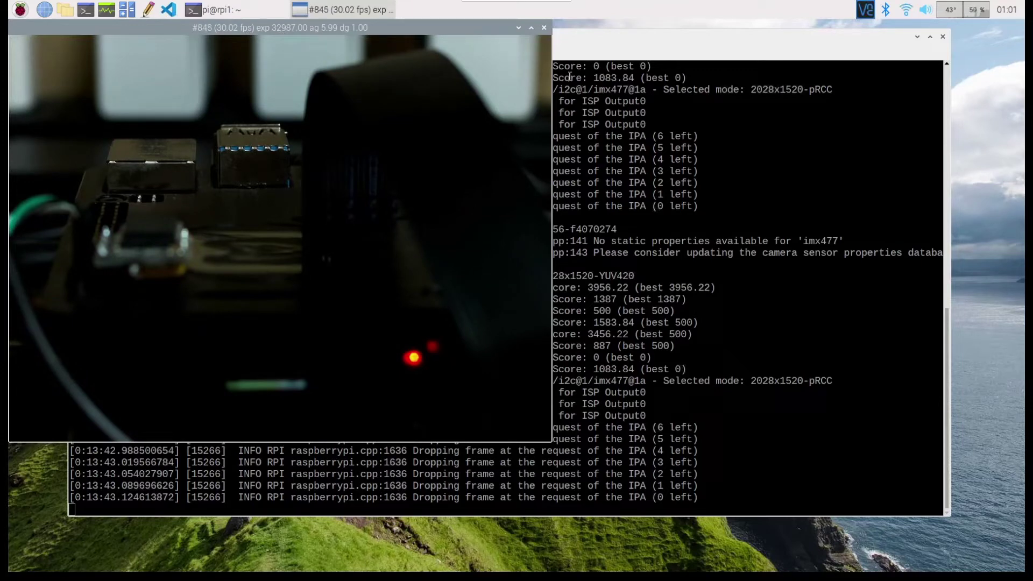
{"action": "left_click", "coordinate": [544, 28]}
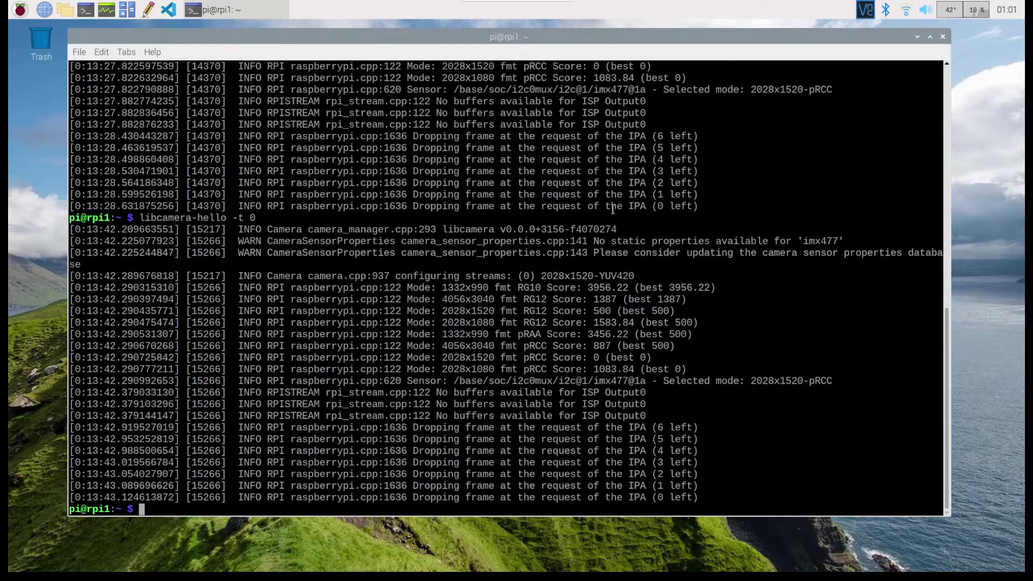
- Recall ~/bin/cvTimex from history and rerun it; it still cannot open the camera
{"action": "key", "text": "Up"}
{"action": "key", "text": "Up"}
{"action": "key", "text": "Up"}
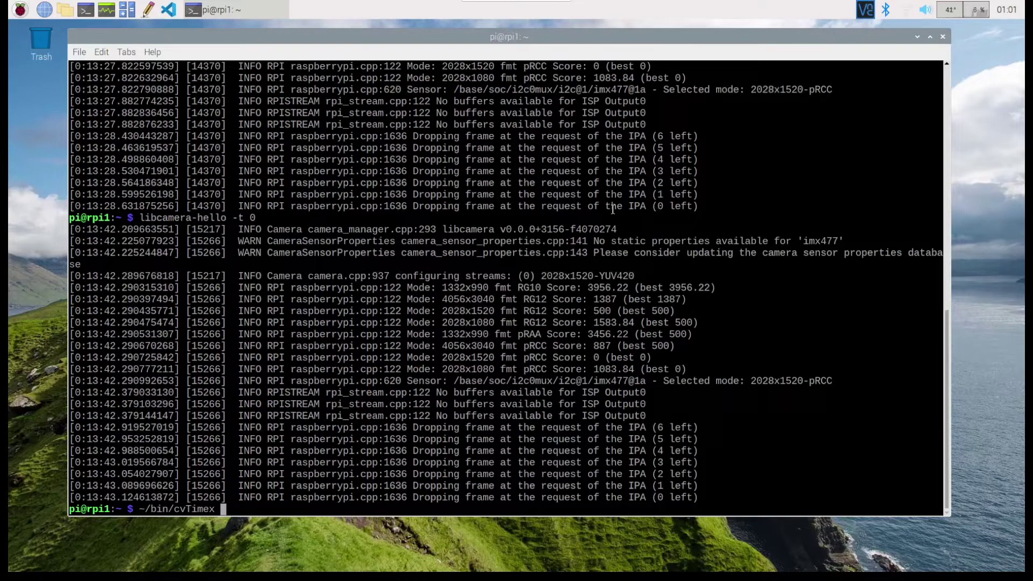
{"action": "key", "text": "Return"}
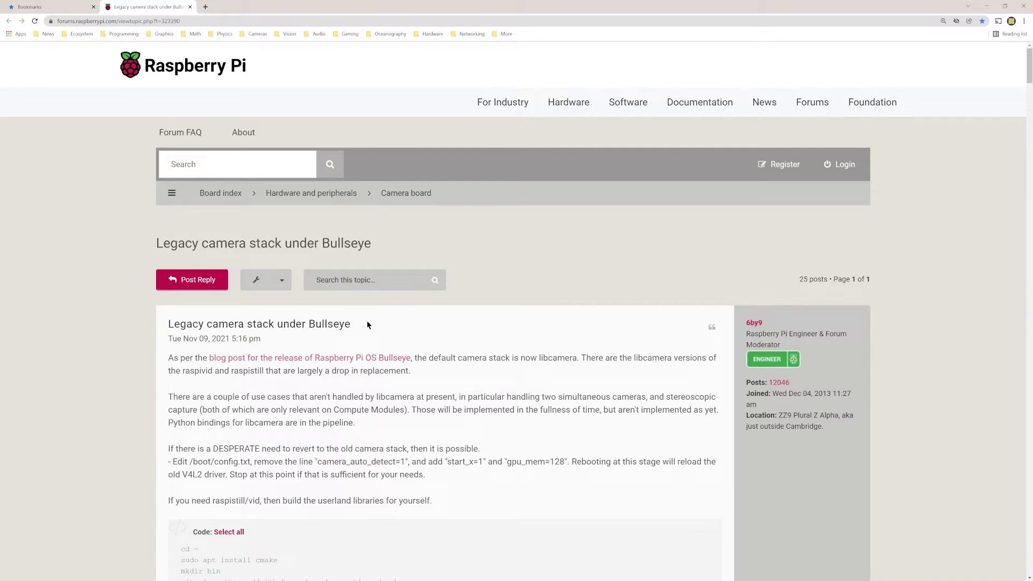
- Scroll the 'Legacy camera stack under Bullseye' thread and select its /boot/config.txt edit instructions
{"action": "scroll", "coordinate": [137, 341], "scroll_direction": "down", "scroll_amount": 3}
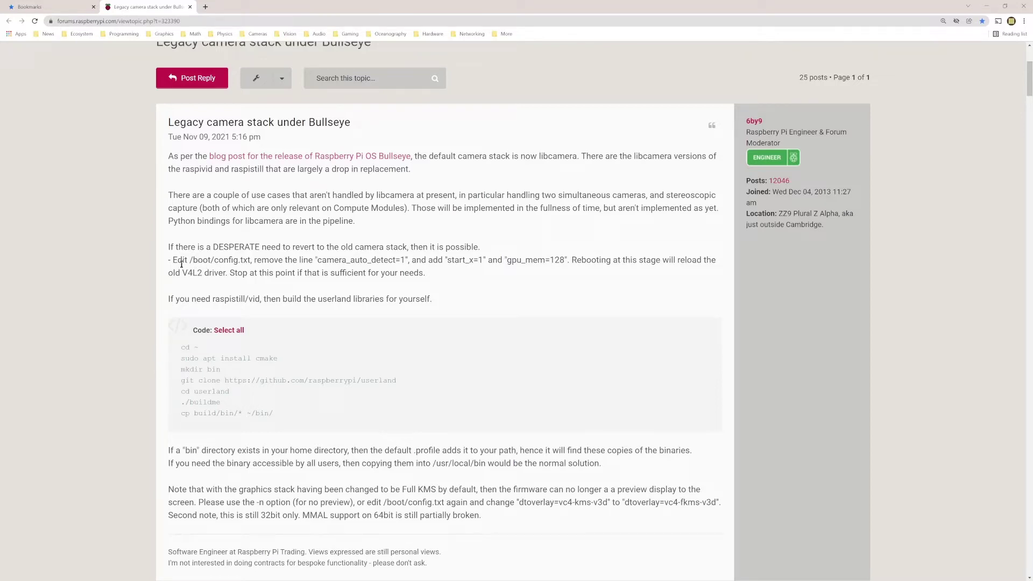
{"action": "left_click_drag", "start_coordinate": [190, 262], "coordinate": [565, 256]}
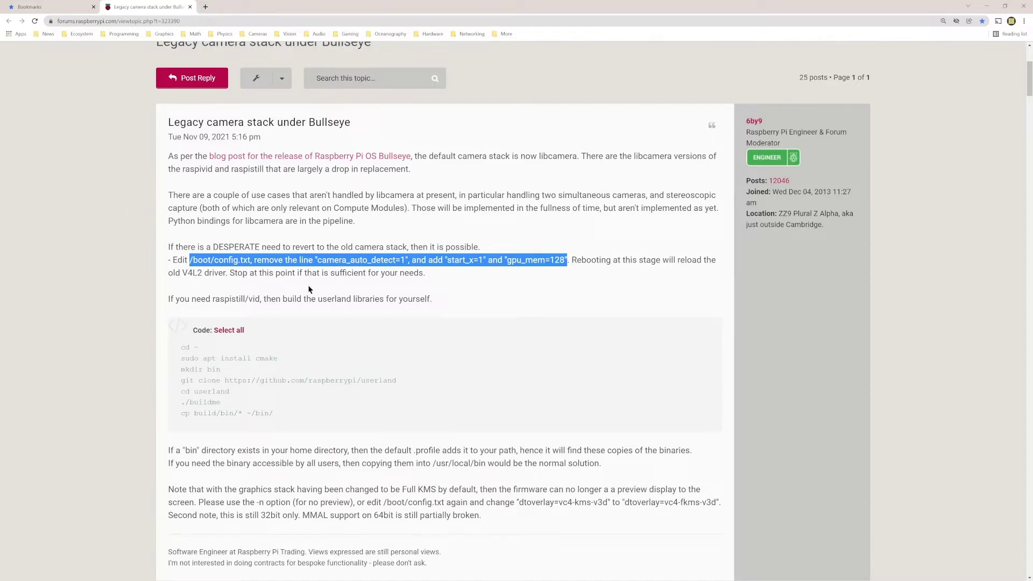
{"action": "key", "text": "alt+Tab"}
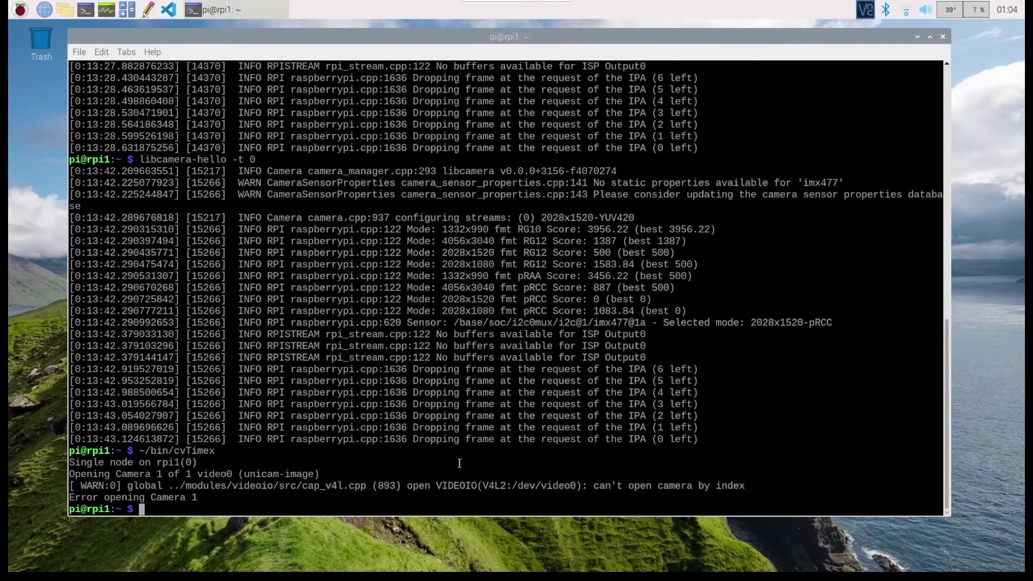
- Open /boot/config.txt in vi as root and comment out camera_auto_detect=1
{"action": "key", "text": "Return"}
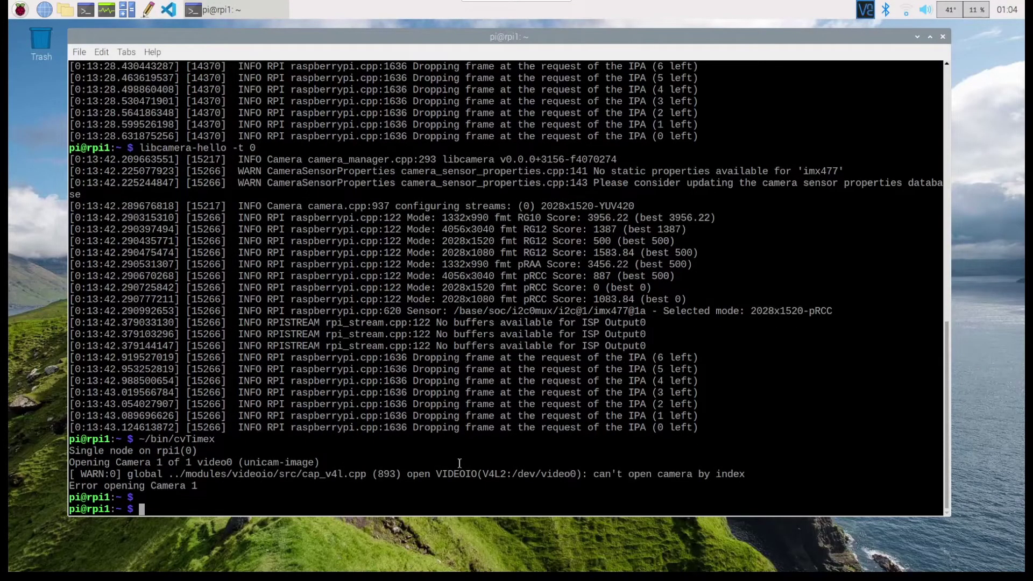
{"action": "type", "text": "sudo vi /boot/config.txt"}
{"action": "key", "text": "Return"}
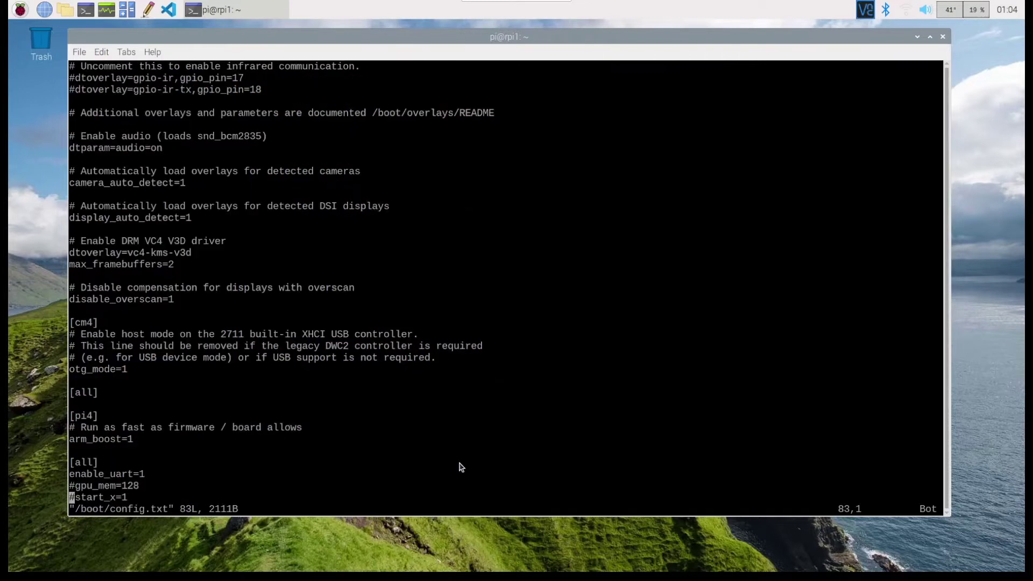
{"action": "type", "text": "/camera"}
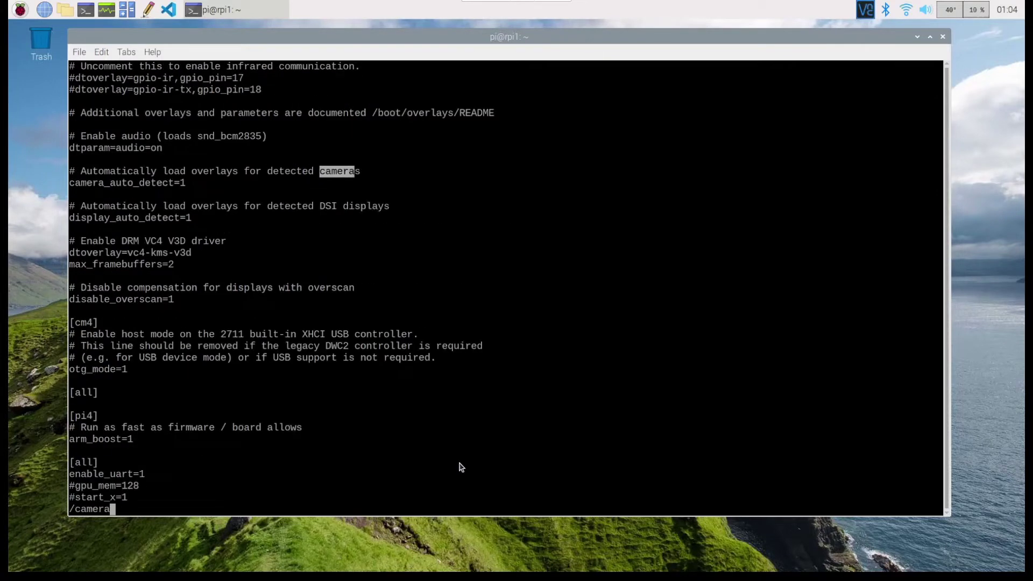
{"action": "key", "text": "Return"}
{"action": "key", "text": "Down"}
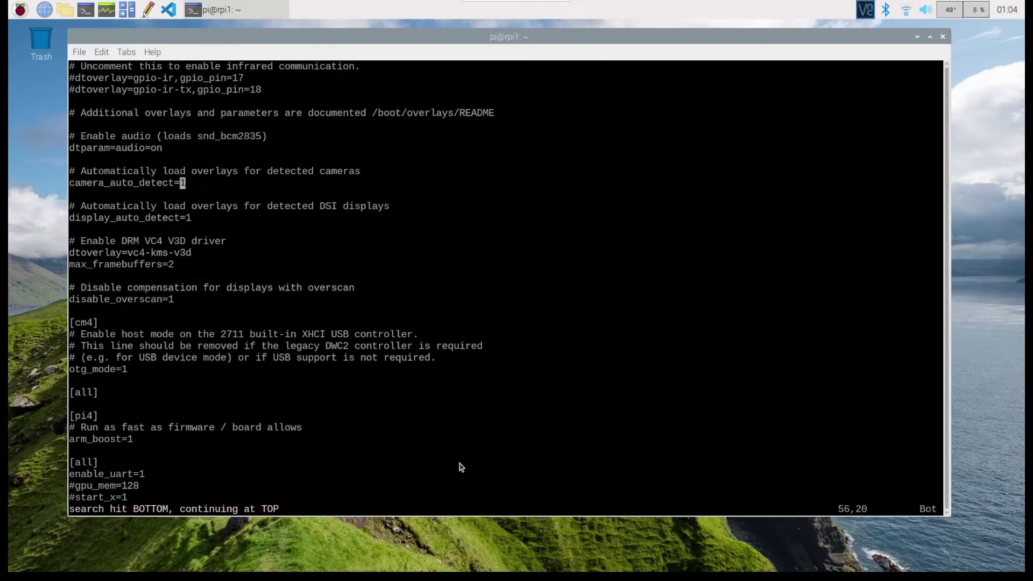
{"action": "key", "text": "0"}
{"action": "type", "text": "i#"}
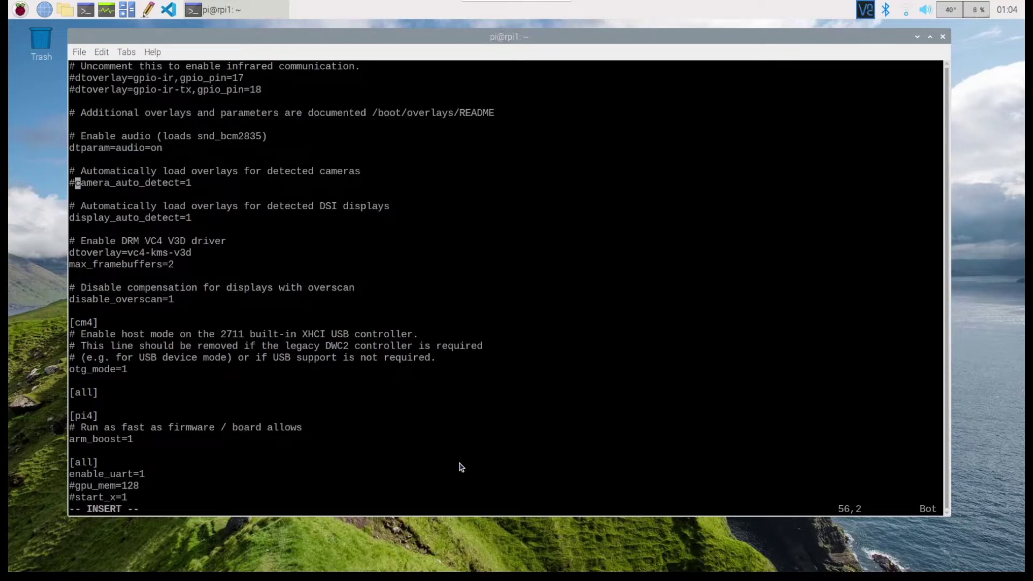
{"action": "key", "text": "Escape"}
{"action": "key", "text": "Down"}
{"action": "key", "text": "Up"}
- Uncomment gpu_mem=128 and start_x=1 at the end of the file
{"action": "type", "text": ":$"}
{"action": "key", "text": "Return"}
{"action": "key", "text": "Up"}
{"action": "key", "text": "x"}
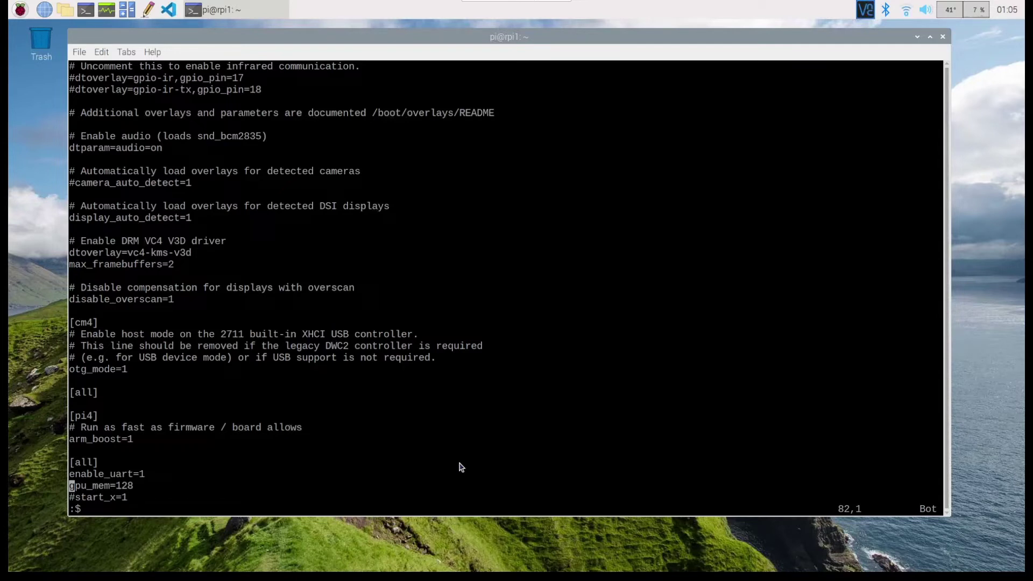
{"action": "key", "text": "Down"}
{"action": "key", "text": "x"}
- Review the camera_auto_detect and gpu_mem lines, then save config.txt with :wq
{"action": "key", "text": "Up"}
{"action": "key", "text": "Up"}
{"action": "key", "text": "Up"}
{"action": "key", "text": "Up"}
{"action": "key", "text": "Up"}
{"action": "key", "text": "Up"}
{"action": "key", "text": "Up"}
{"action": "key", "text": "Up"}
{"action": "key", "text": "Up"}
{"action": "key", "text": "Up"}
{"action": "key", "text": "Up"}
{"action": "key", "text": "Up"}
{"action": "key", "text": "Up"}
{"action": "key", "text": "Up"}
{"action": "key", "text": "Up"}
{"action": "key", "text": "Up"}
{"action": "key", "text": "Up"}
{"action": "key", "text": "Up"}
{"action": "key", "text": "Up"}
{"action": "key", "text": "Up"}
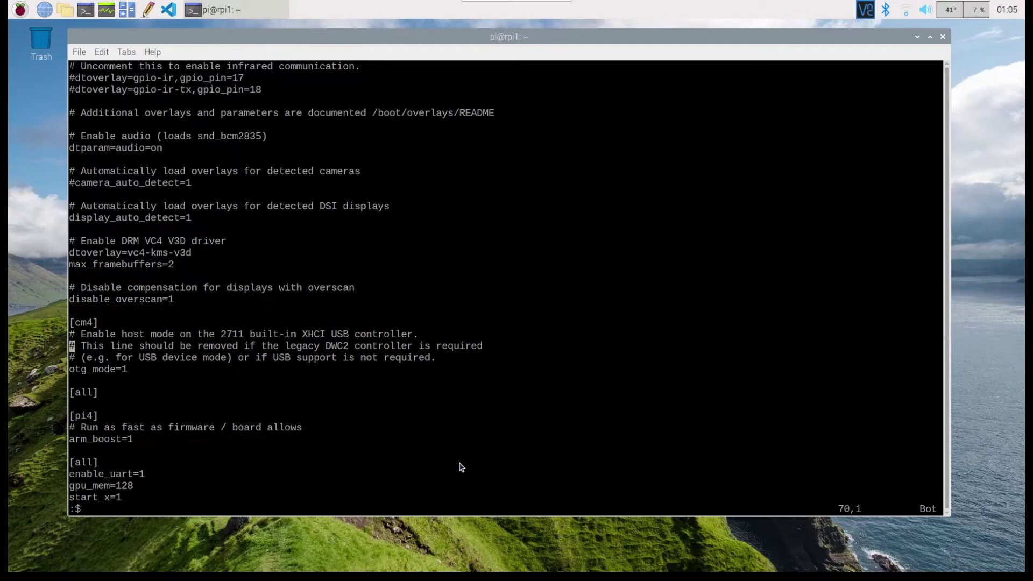
{"action": "key", "text": "Up"}
{"action": "key", "text": "Up"}
{"action": "key", "text": "Up"}
{"action": "key", "text": "Up"}
{"action": "key", "text": "Up"}
{"action": "key", "text": "Down"}
{"action": "key", "text": "Down"}
{"action": "key", "text": "Down"}
{"action": "key", "text": "Down"}
{"action": "key", "text": "Down"}
{"action": "key", "text": "Up"}
{"action": "key", "text": "Down"}
{"action": "key", "text": "Down"}
{"action": "key", "text": "Down"}
{"action": "key", "text": "Down"}
{"action": "key", "text": "Down"}
{"action": "key", "text": "Down"}
{"action": "key", "text": "Down"}
{"action": "key", "text": "Down"}
{"action": "key", "text": "Down"}
{"action": "key", "text": "Down"}
{"action": "key", "text": "Down"}
{"action": "key", "text": "Down"}
{"action": "key", "text": "Down"}
{"action": "key", "text": "Down"}
{"action": "key", "text": "Down"}
{"action": "key", "text": "Down"}
{"action": "key", "text": "Down"}
{"action": "key", "text": "Down"}
{"action": "key", "text": "Down"}
{"action": "key", "text": "Down"}
{"action": "key", "text": "Down"}
{"action": "key", "text": "Up"}
{"action": "key", "text": "Down"}
{"action": "key", "text": "Up"}
{"action": "type", "text": ":wq"}
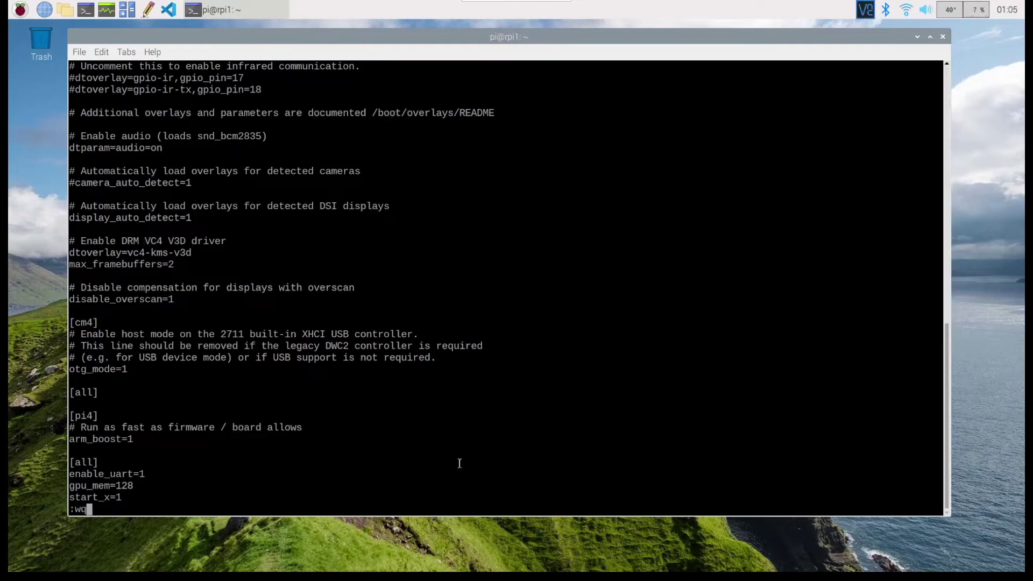
{"action": "key", "text": "Return"}
- Reboot the Pi with sudo reboot, then reopen /boot/config.txt in vi as root
{"action": "type", "text": "sudo reboot"}
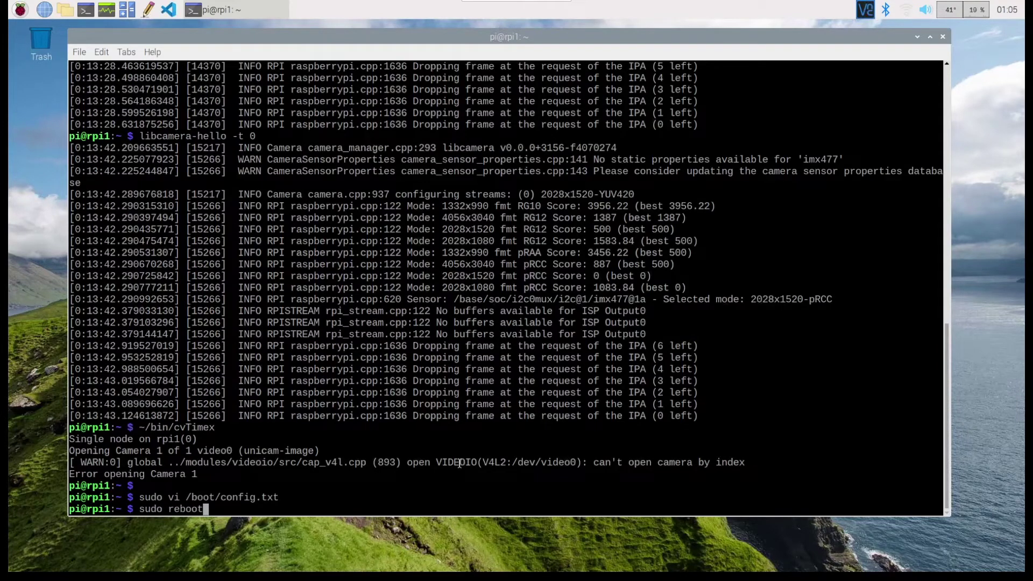
{"action": "key", "text": "Return"}
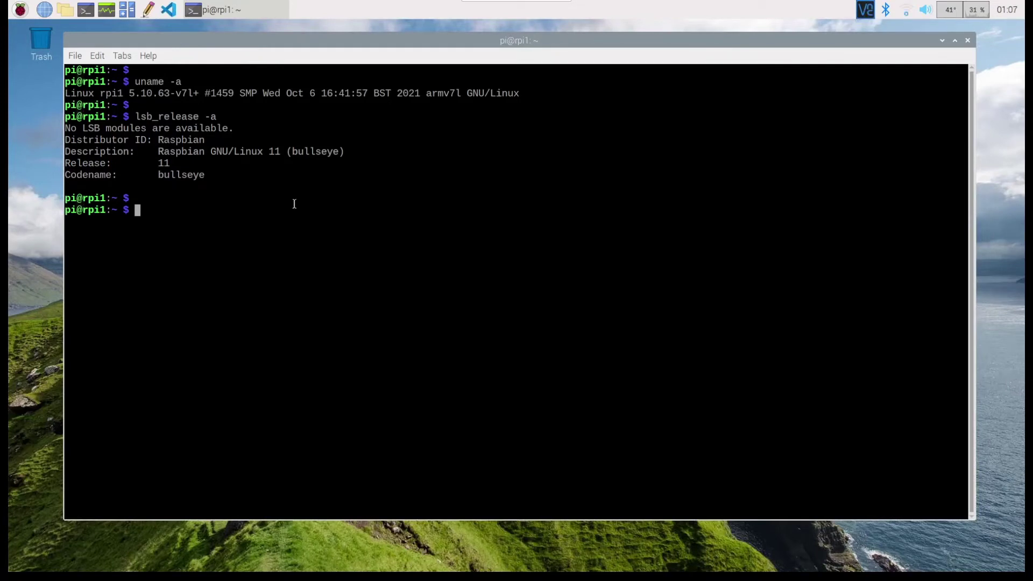
{"action": "type", "text": "sudo vi /boot/config.tx"}
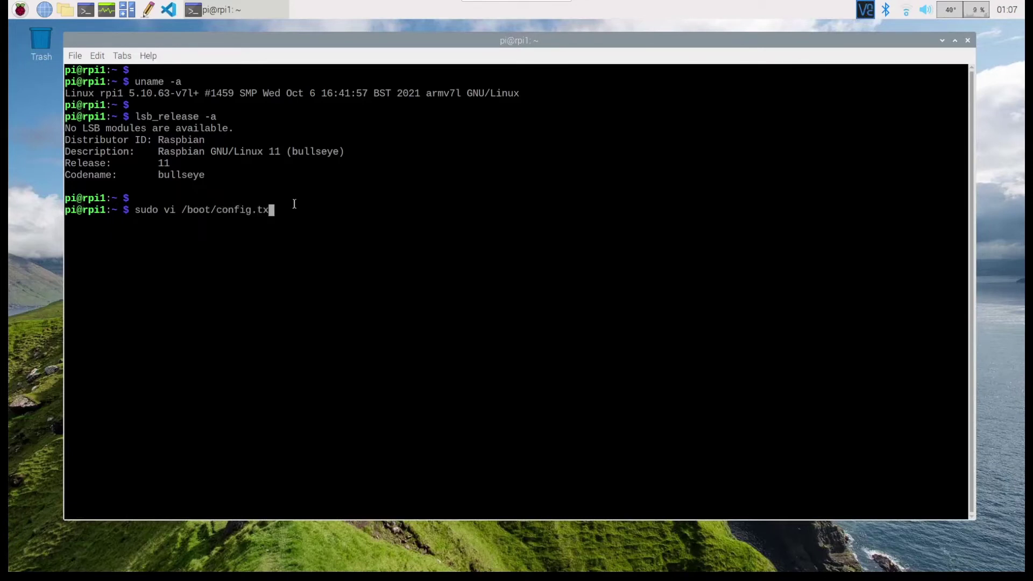
{"action": "type", "text": "t"}
{"action": "key", "text": "Return"}
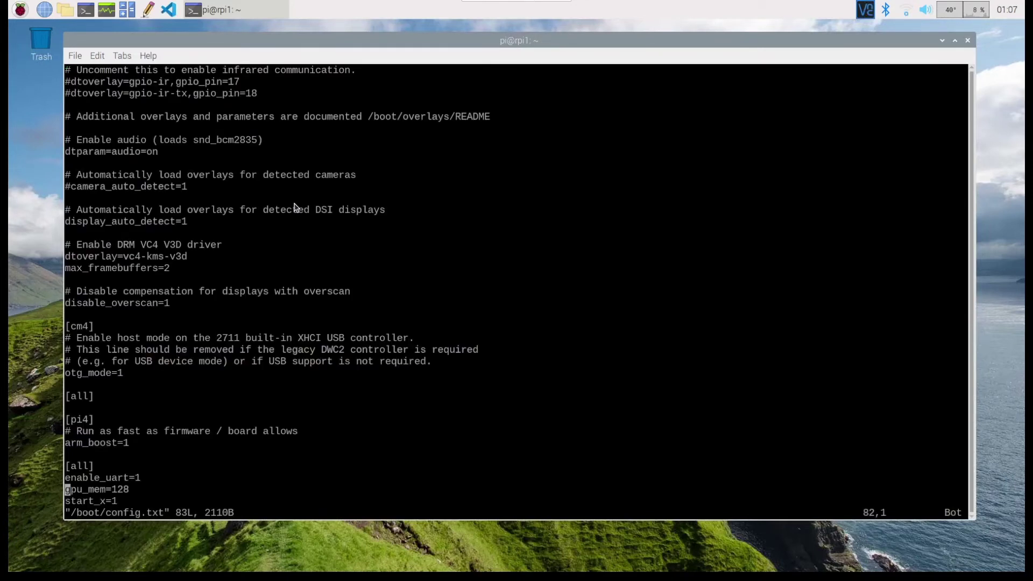
- Verify camera_auto_detect=1 is commented out and gpu_mem=128, start_x=1 sit under [all]
{"action": "type", "text": "/camera"}
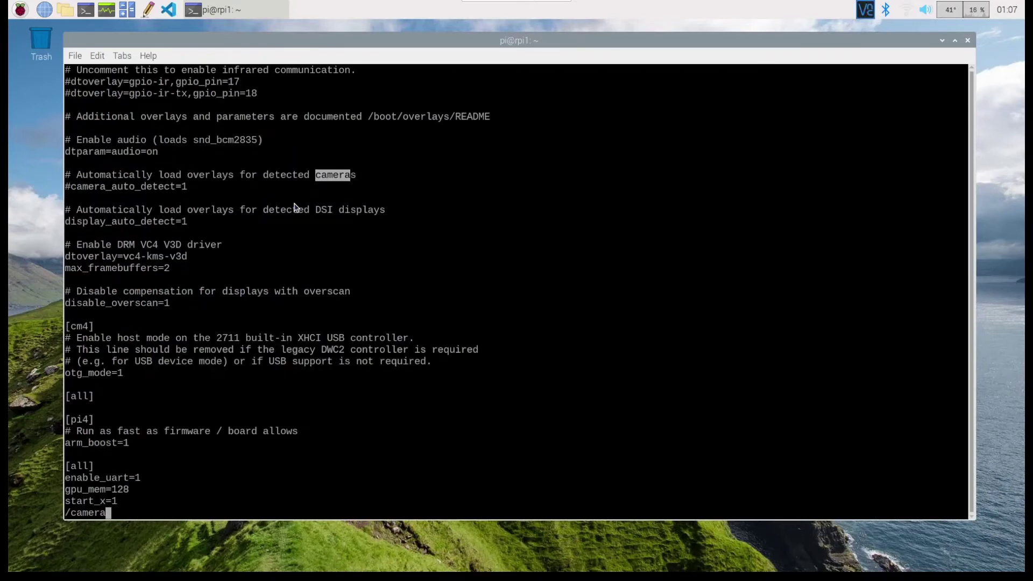
{"action": "key", "text": "Return"}
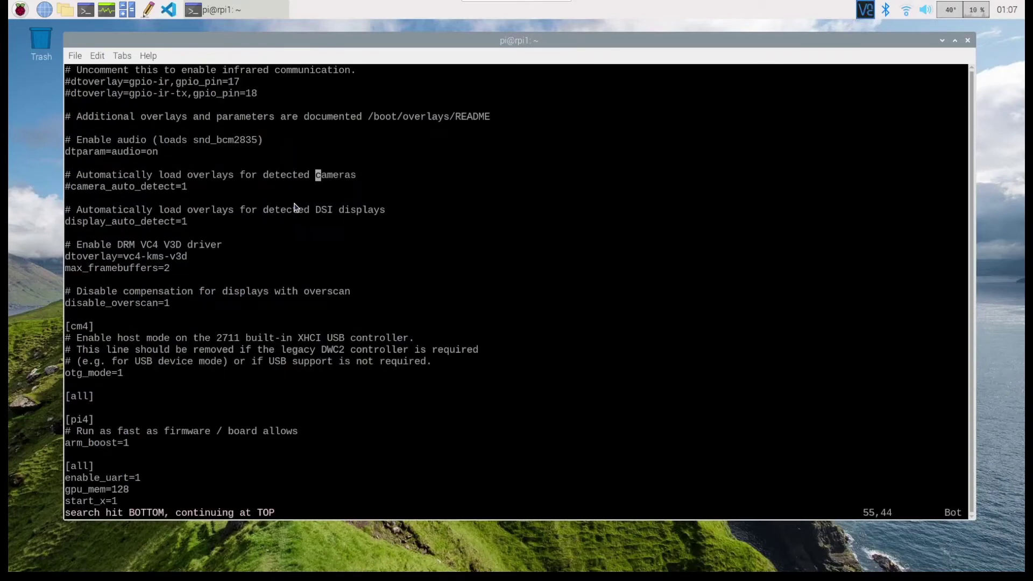
{"action": "key", "text": "Down"}
{"action": "type", "text": ":$"}
{"action": "key", "text": "Return"}
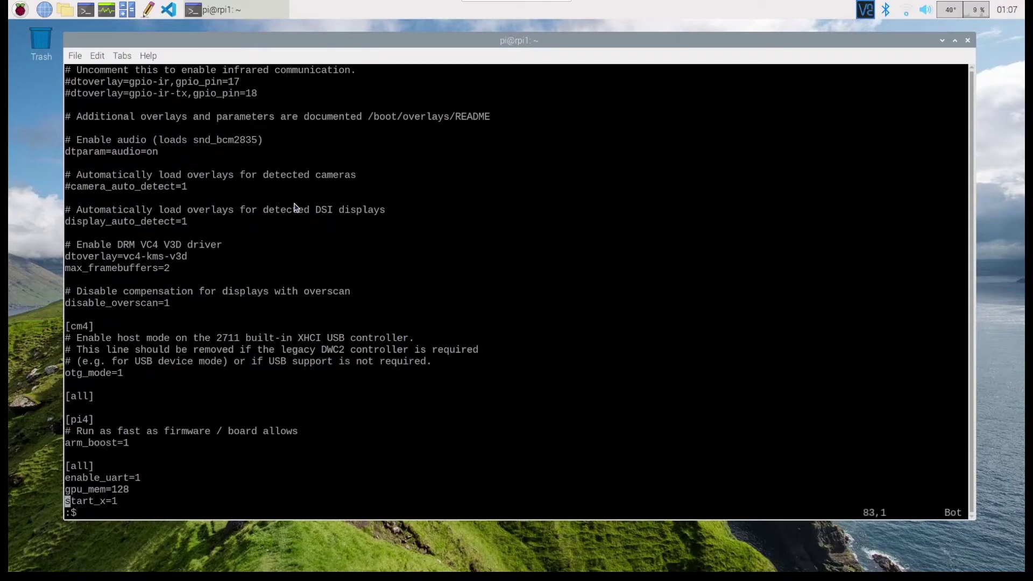
{"action": "key", "text": "Up"}
{"action": "key", "text": "Up"}
{"action": "key", "text": "Up"}
{"action": "key", "text": "Down"}
{"action": "key", "text": "Down"}
{"action": "key", "text": "Down"}
{"action": "key", "text": "Up"}
{"action": "key", "text": "Down"}
- Quit vim with :q, returning to a fresh shell prompt
{"action": "type", "text": ":q"}
{"action": "key", "text": "Return"}
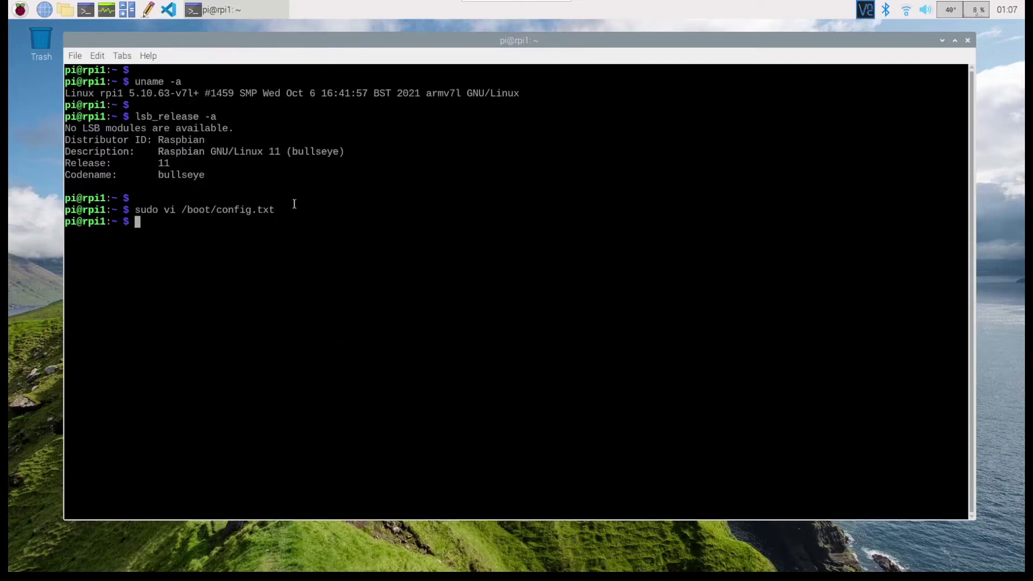
{"action": "key", "text": "Return"}
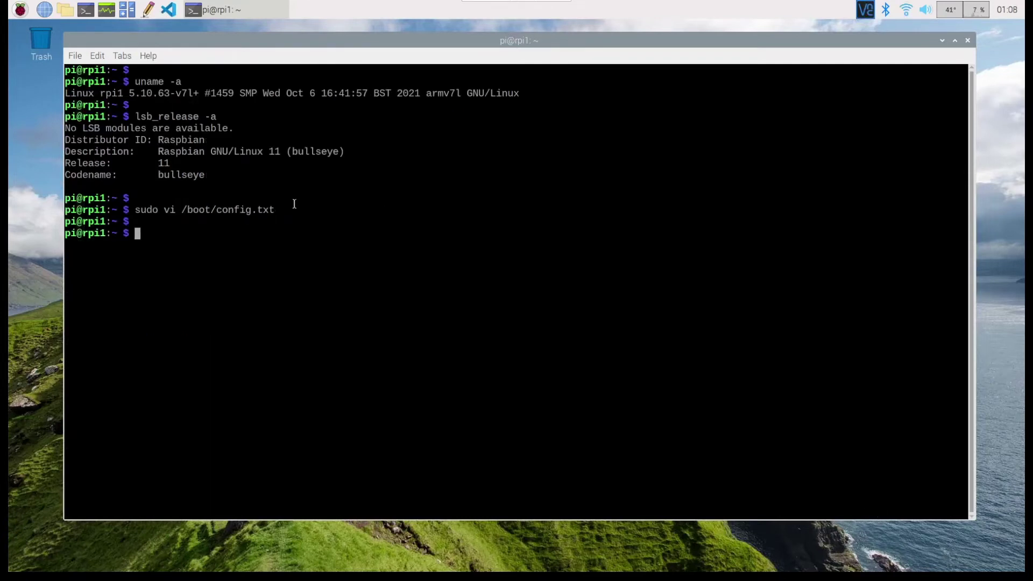
- Run ~/bin/cvTimex, which now opens camera video0 in a 640 x 480 capture window
{"action": "type", "text": "~/bin/cv"}
{"action": "key", "text": "Tab"}
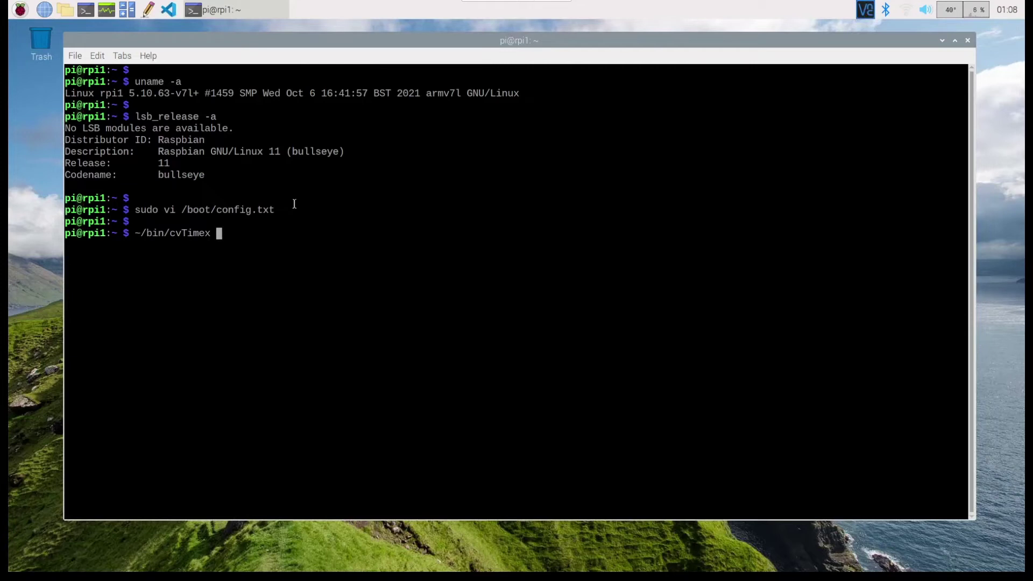
{"action": "key", "text": "Return"}
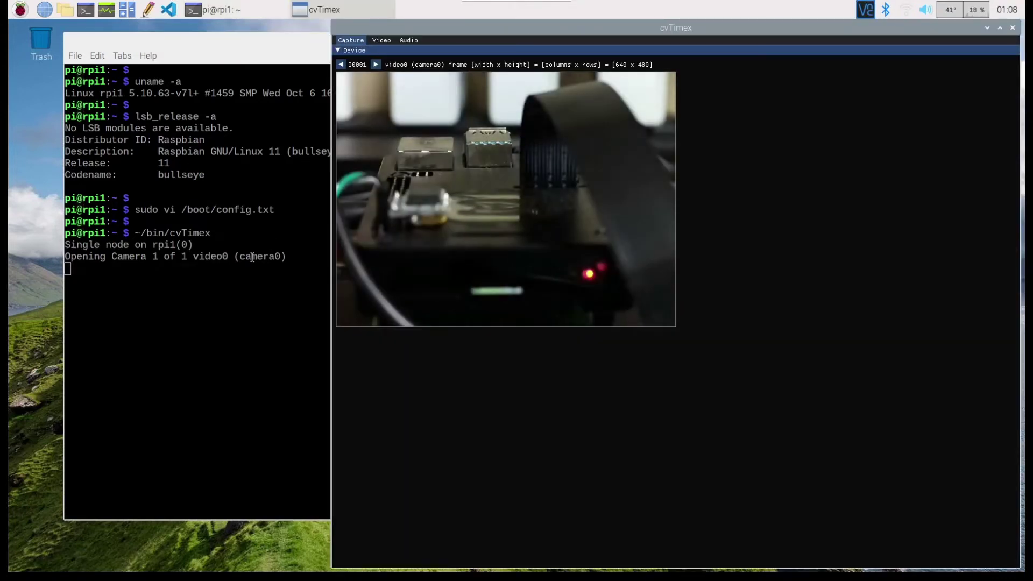
- Mark camera0 in the output, bring the cvTimex preview forward and start capturing from camera0
{"action": "double_click", "coordinate": [250, 257]}
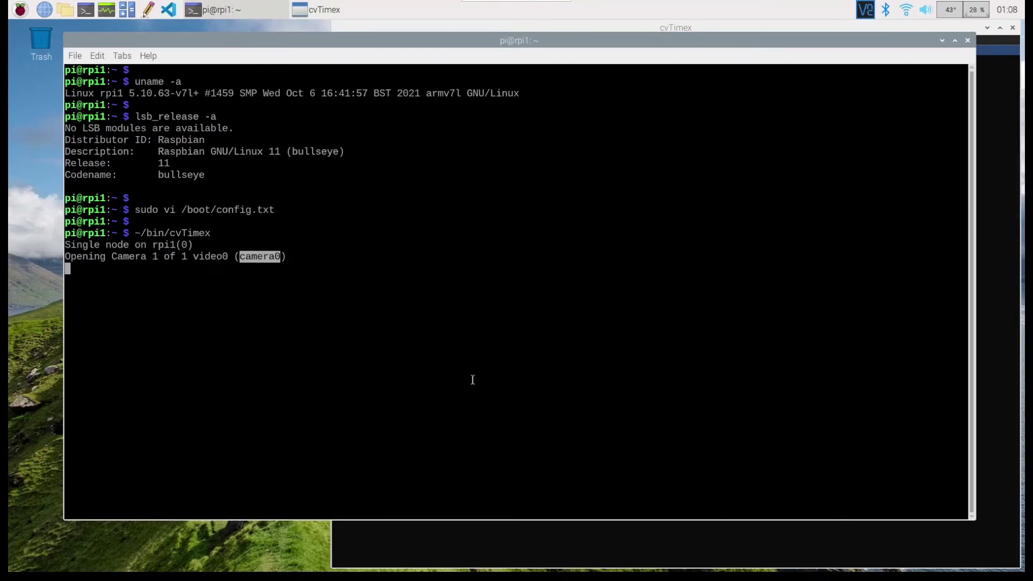
{"action": "left_click", "coordinate": [583, 539]}
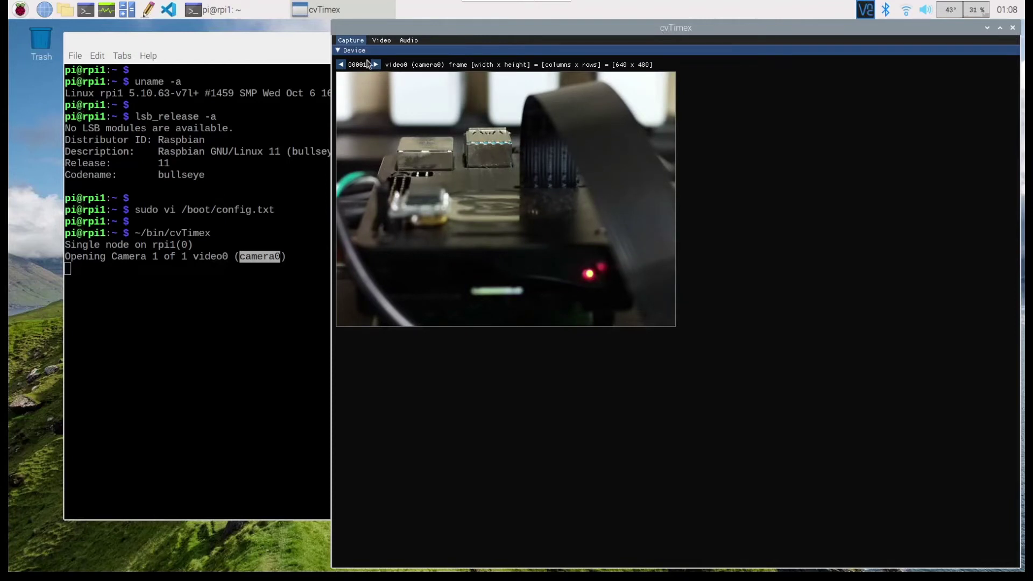
{"action": "left_click", "coordinate": [354, 43]}
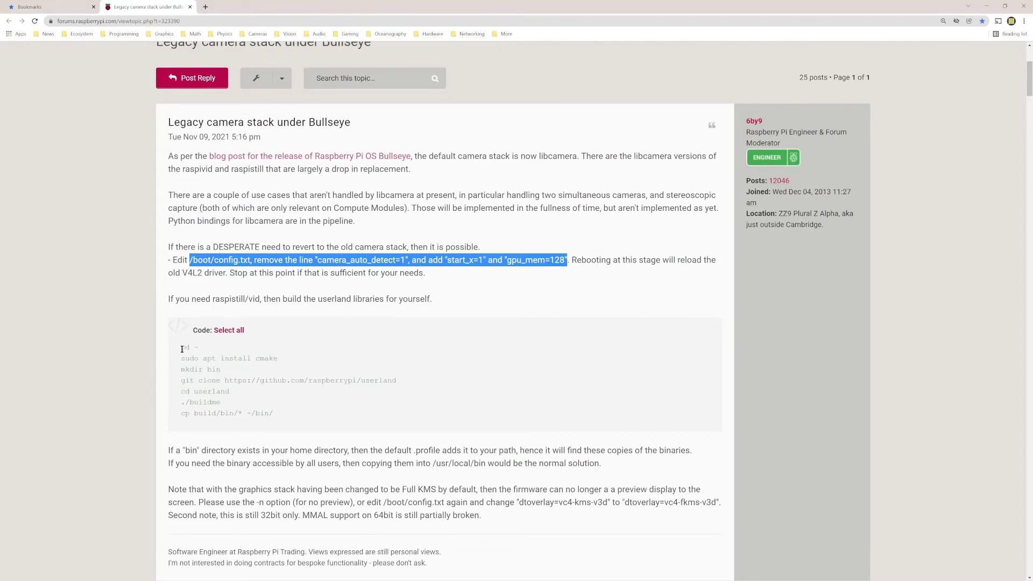
- Select the seven userland build commands in the first post, then scroll through the replies and back
{"action": "left_click_drag", "start_coordinate": [182, 349], "coordinate": [301, 413]}
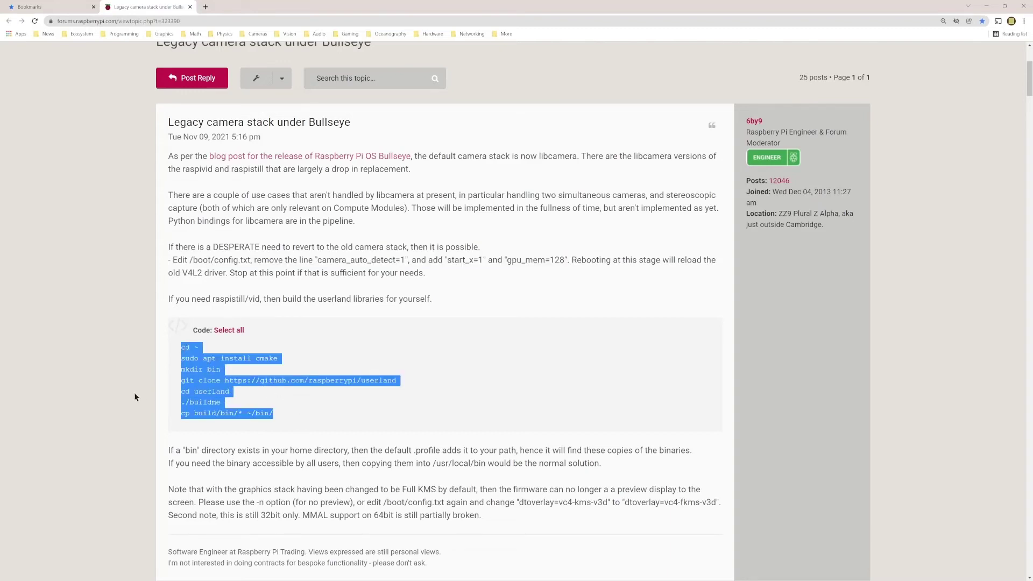
{"action": "scroll", "coordinate": [157, 394], "scroll_direction": "down", "scroll_amount": 3}
{"action": "scroll", "coordinate": [156, 399], "scroll_direction": "down", "scroll_amount": 3}
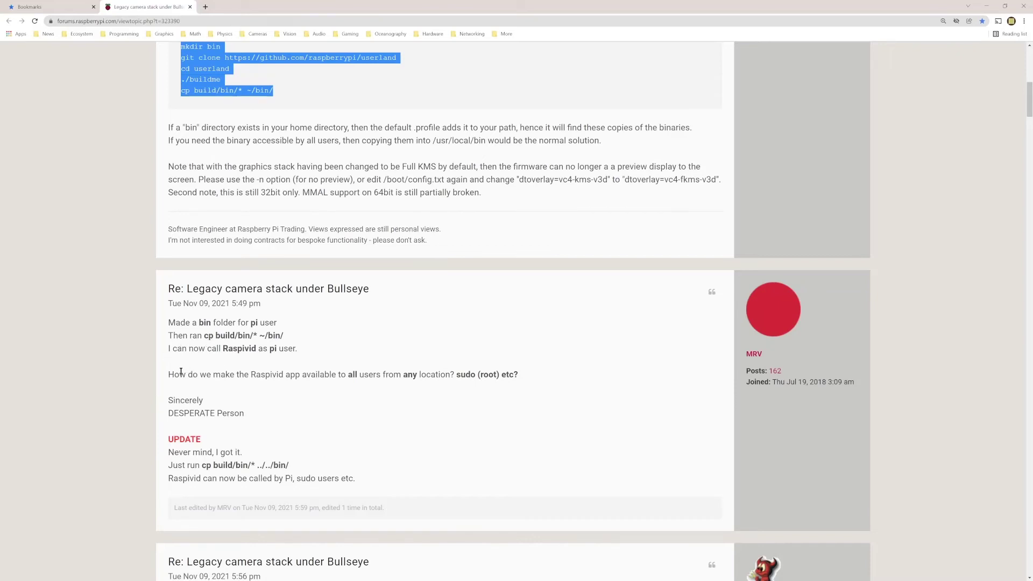
{"action": "scroll", "coordinate": [145, 386], "scroll_direction": "down", "scroll_amount": 7}
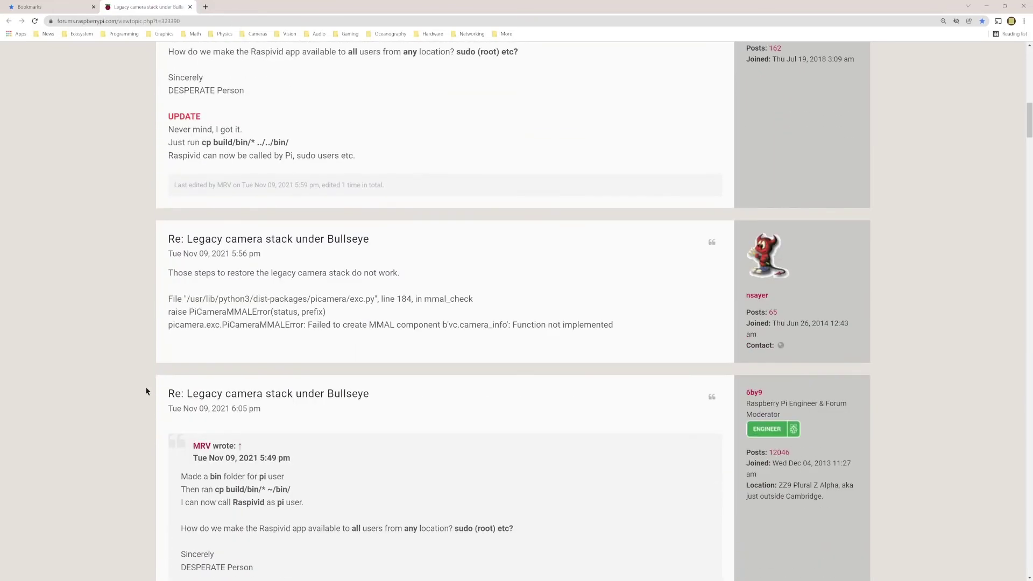
{"action": "scroll", "coordinate": [145, 386], "scroll_direction": "down", "scroll_amount": 3}
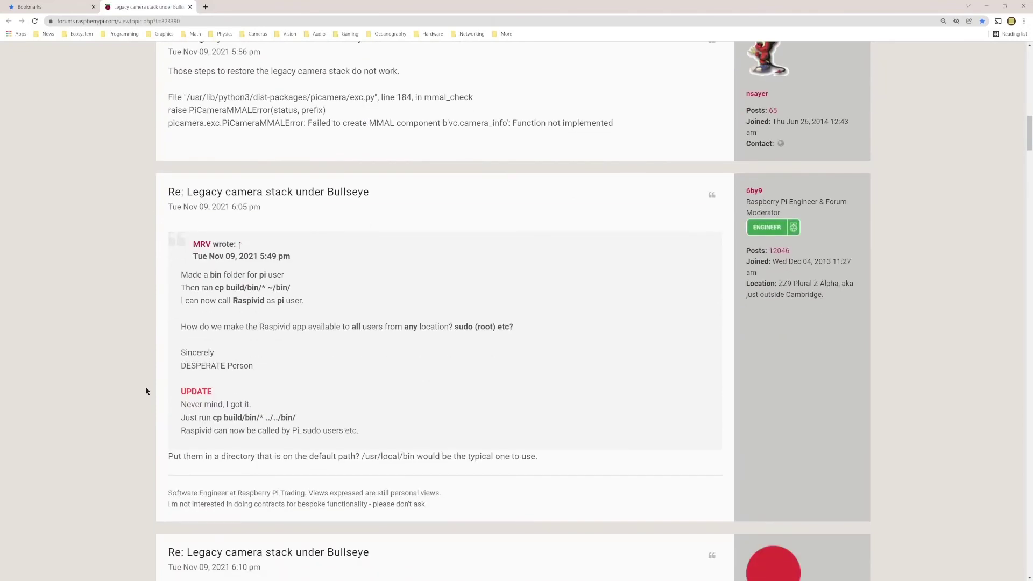
{"action": "scroll", "coordinate": [146, 391], "scroll_direction": "down", "scroll_amount": 2}
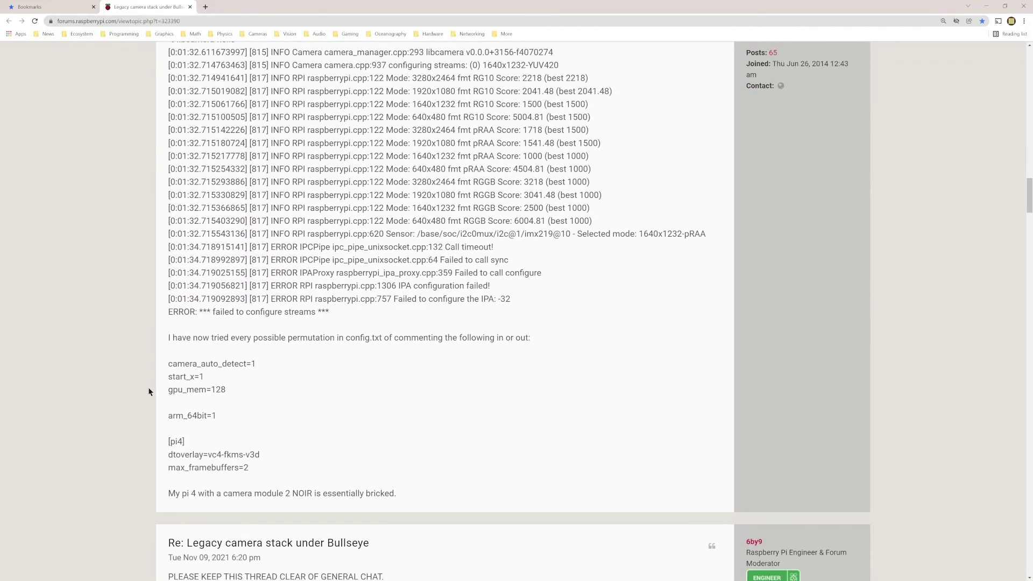
{"action": "scroll", "coordinate": [149, 391], "scroll_direction": "down", "scroll_amount": 7}
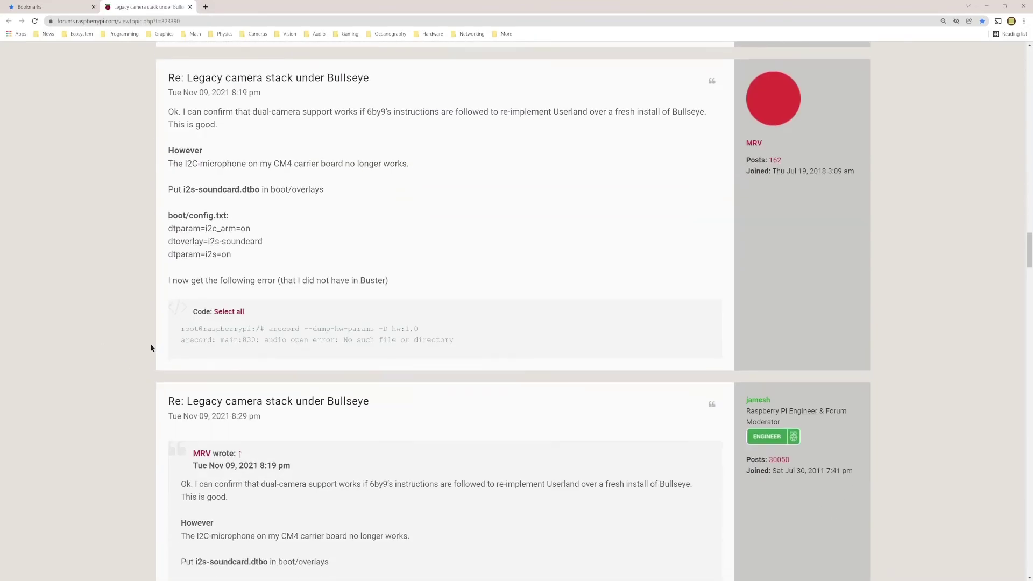
{"action": "scroll", "coordinate": [150, 348], "scroll_direction": "down", "scroll_amount": 3}
{"action": "scroll", "coordinate": [147, 343], "scroll_direction": "up", "scroll_amount": 17}
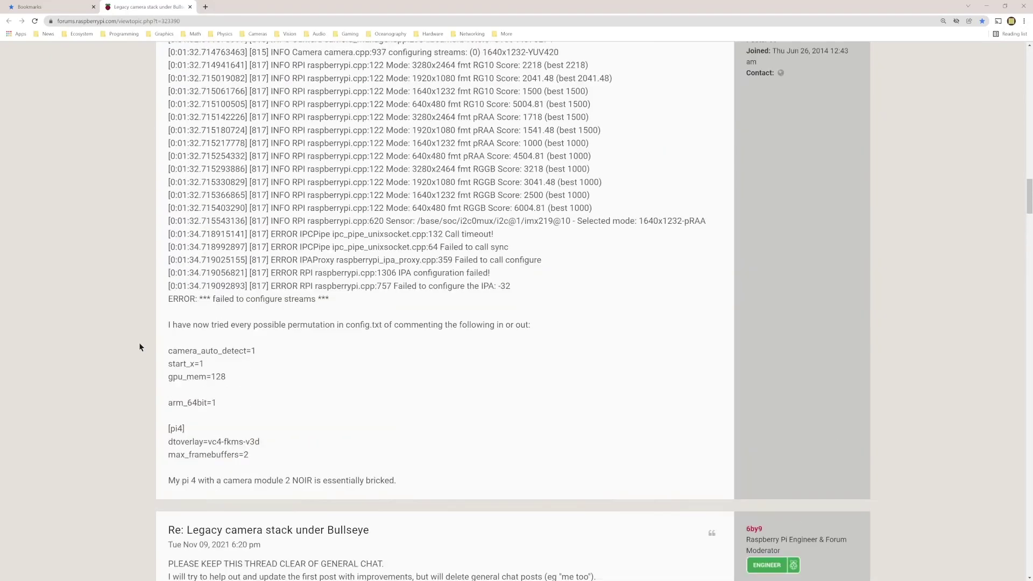
{"action": "scroll", "coordinate": [137, 349], "scroll_direction": "up", "scroll_amount": 15}
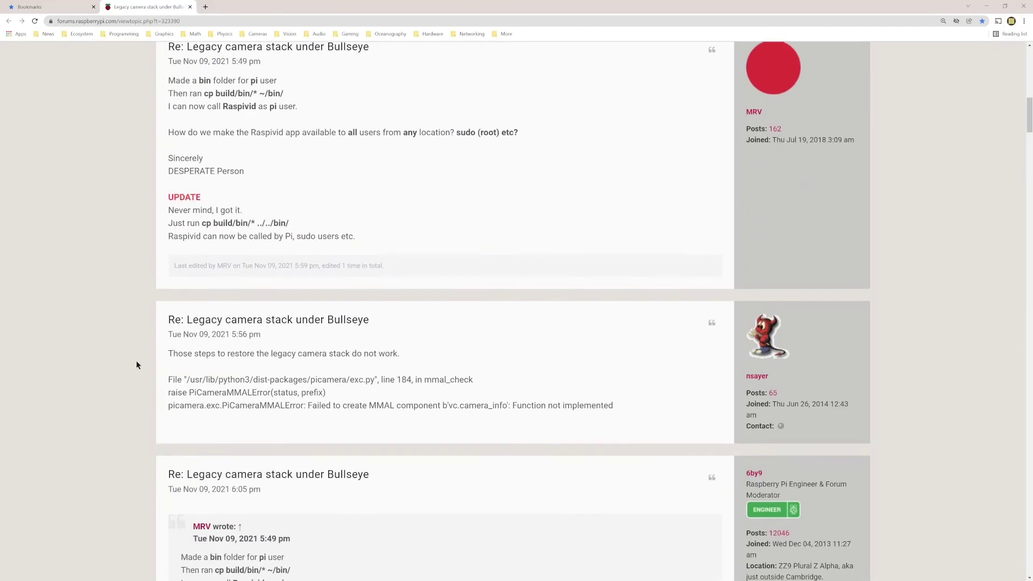
{"action": "scroll", "coordinate": [137, 364], "scroll_direction": "up", "scroll_amount": 13}
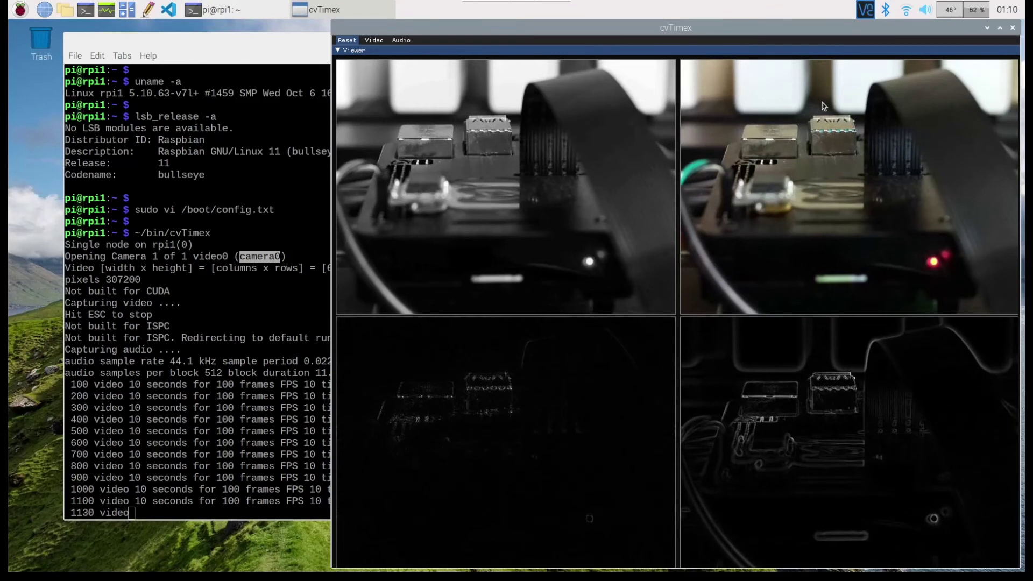
- Close cvTimex after 1163 frames and run raspistill, which returns 'command not found'
{"action": "left_click", "coordinate": [1012, 28]}
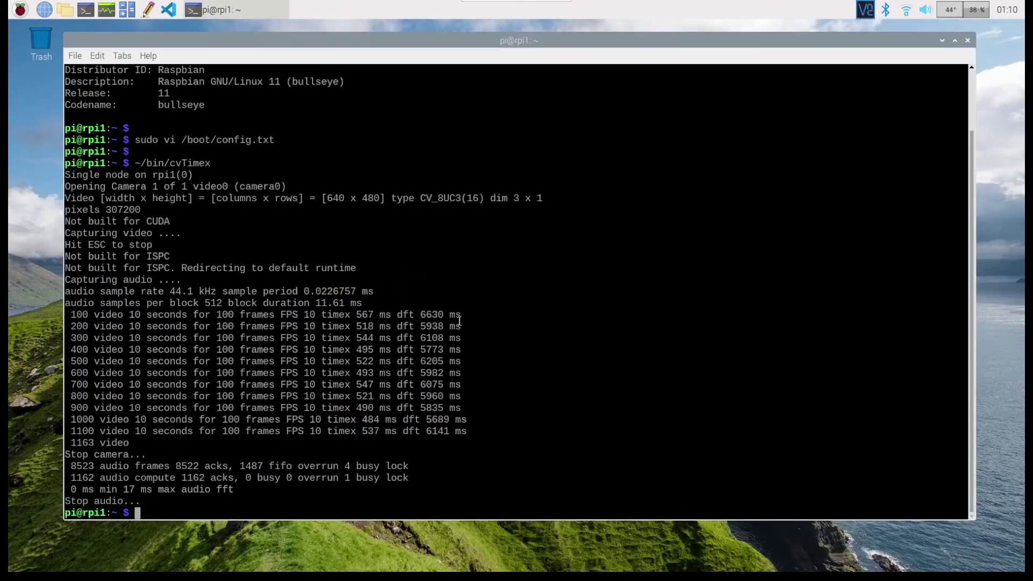
{"action": "type", "text": "raspistill"}
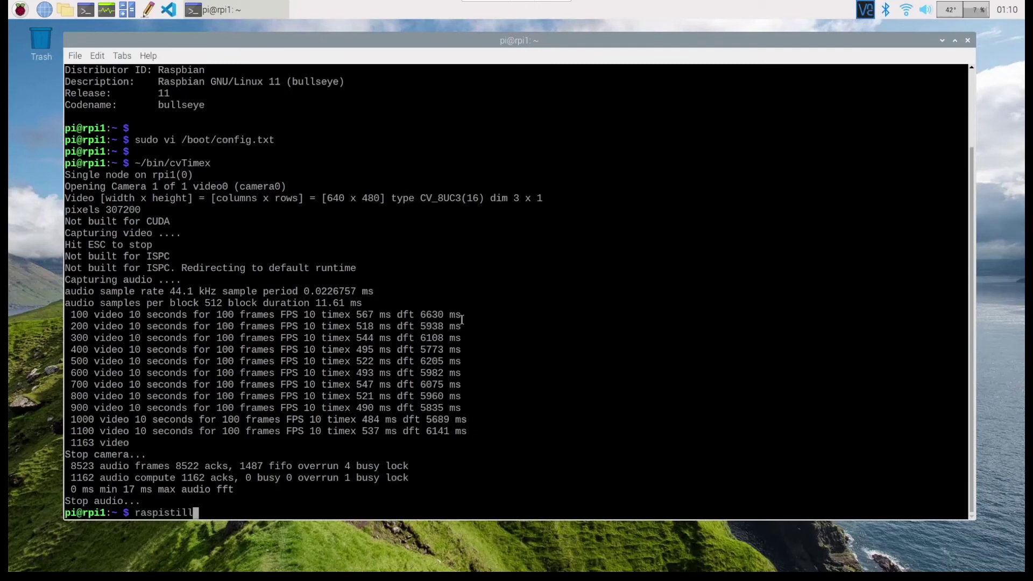
{"action": "key", "text": "Return"}
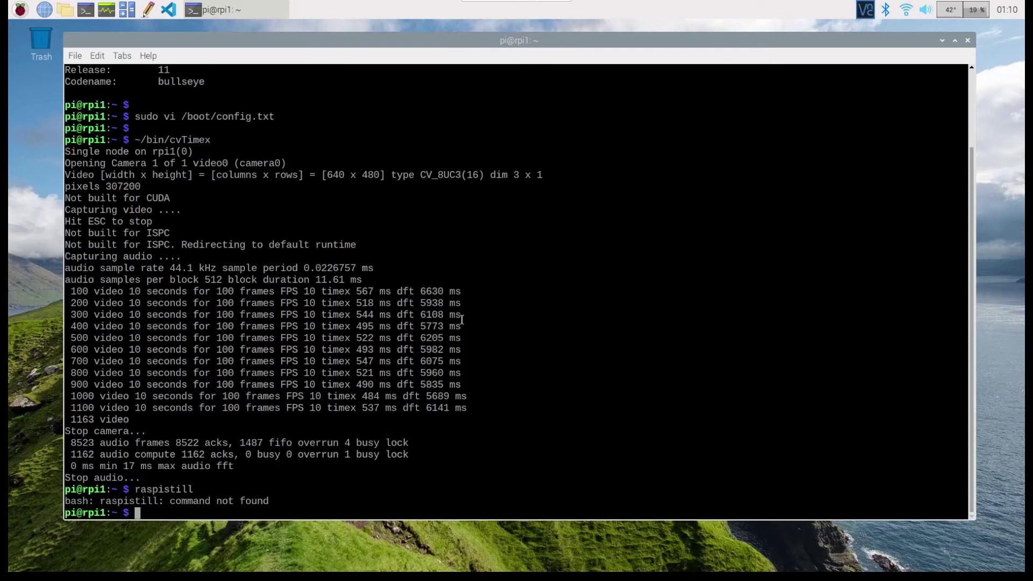
{"action": "key", "text": "Return"}
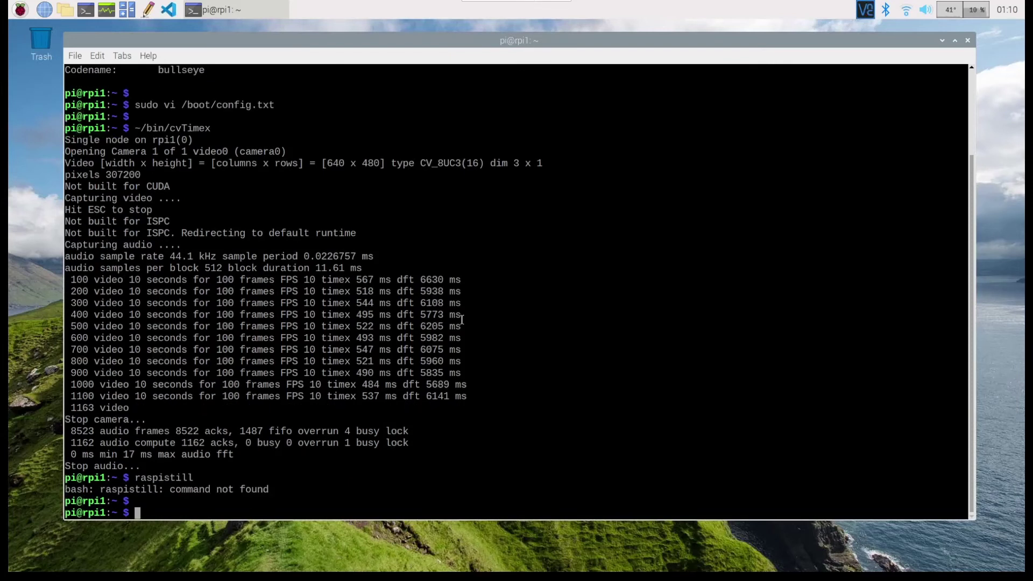
- Rerun 'libcamera-hello -t 0' from history (no cameras available), then recall ~/bin/cvTimex
{"action": "key", "text": "ctrl+r"}
{"action": "type", "text": "libca"}
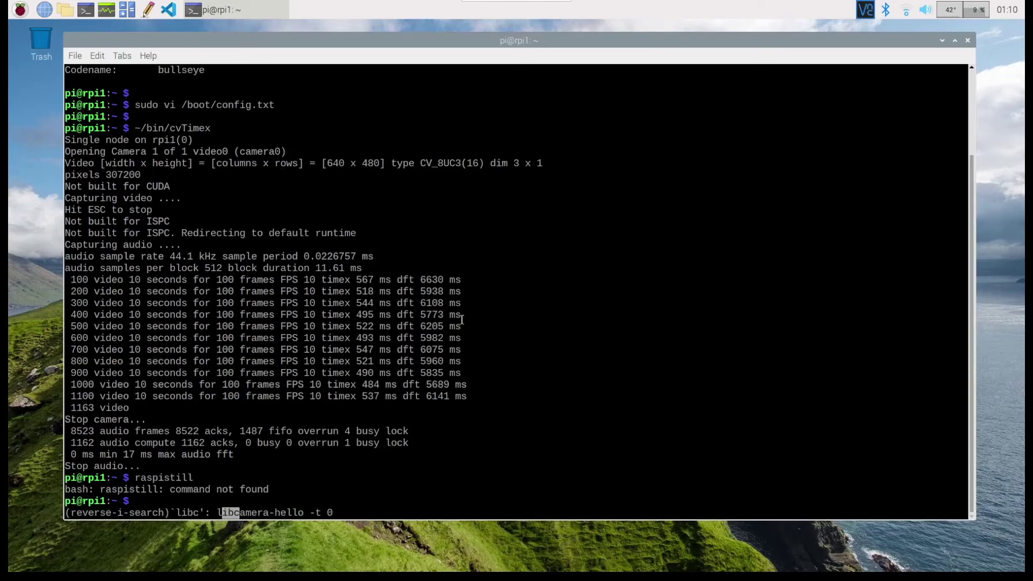
{"action": "key", "text": "Return"}
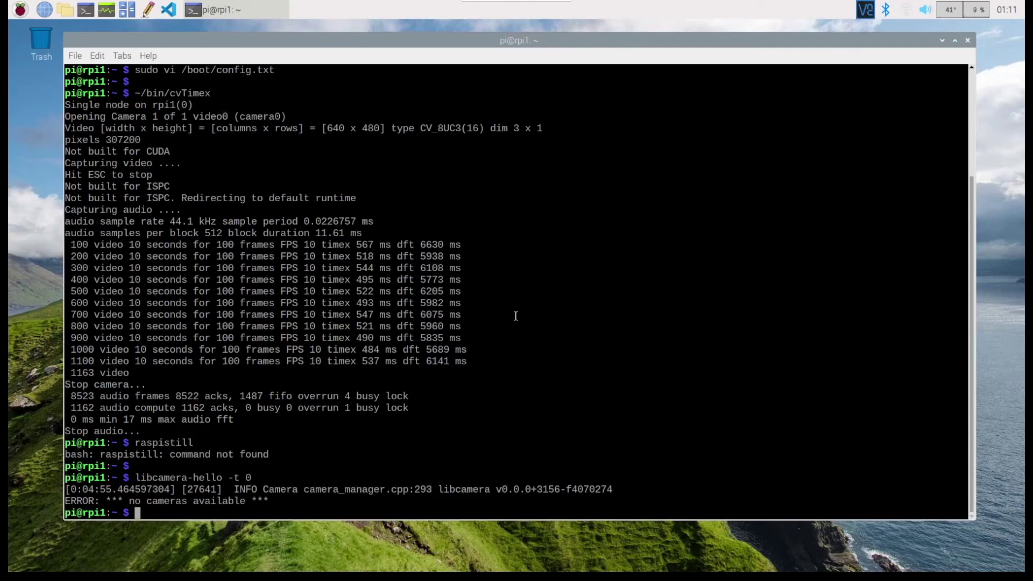
{"action": "key", "text": "Up"}
{"action": "key", "text": "Up"}
{"action": "key", "text": "Up"}
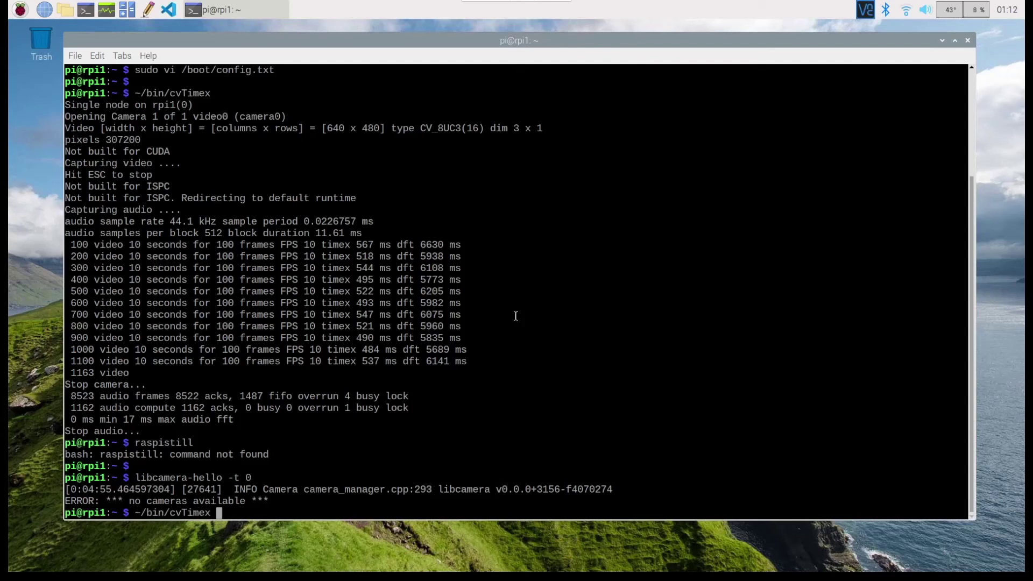
- Relaunch ~/bin/cvTimex and capture from camera video0 for a live 640 x 480 preview
{"action": "key", "text": "Return"}
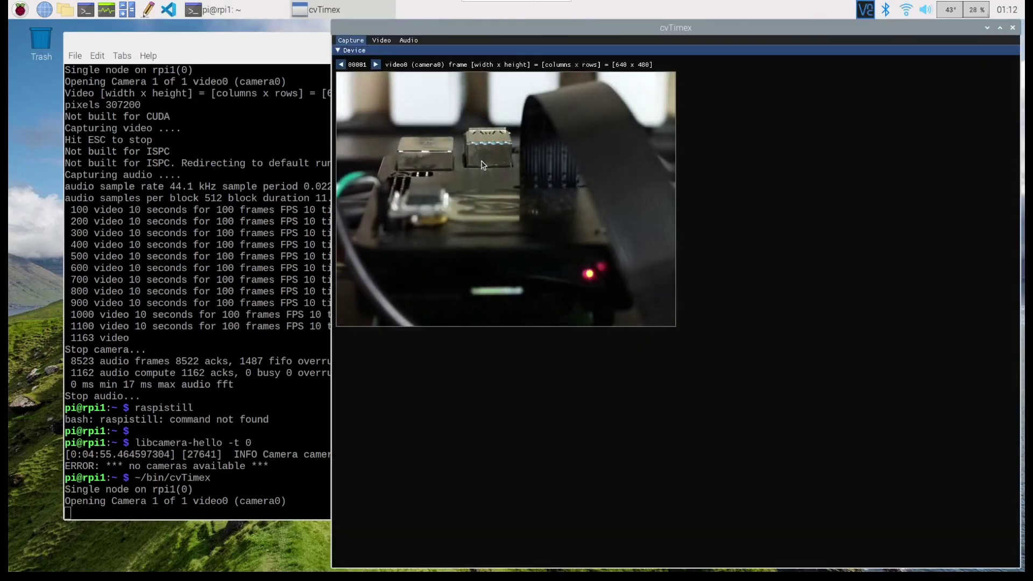
{"action": "left_click", "coordinate": [356, 41]}
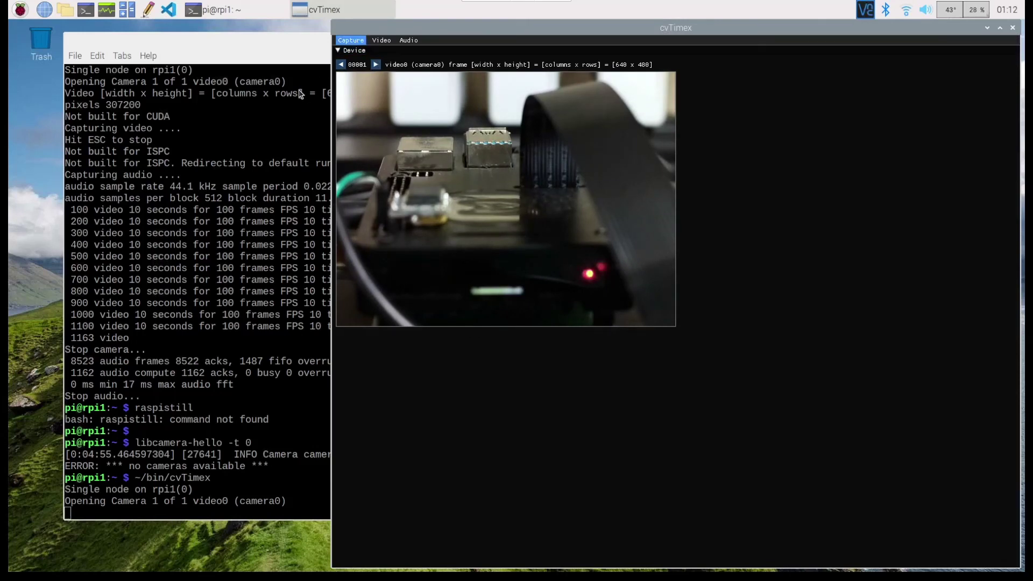